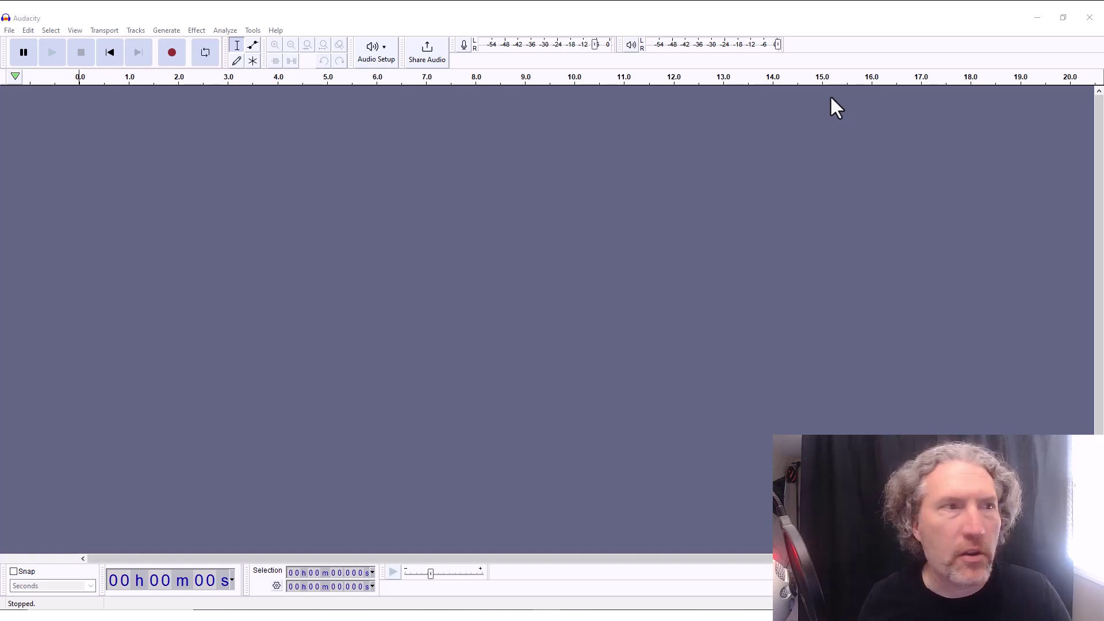
click(10, 30)
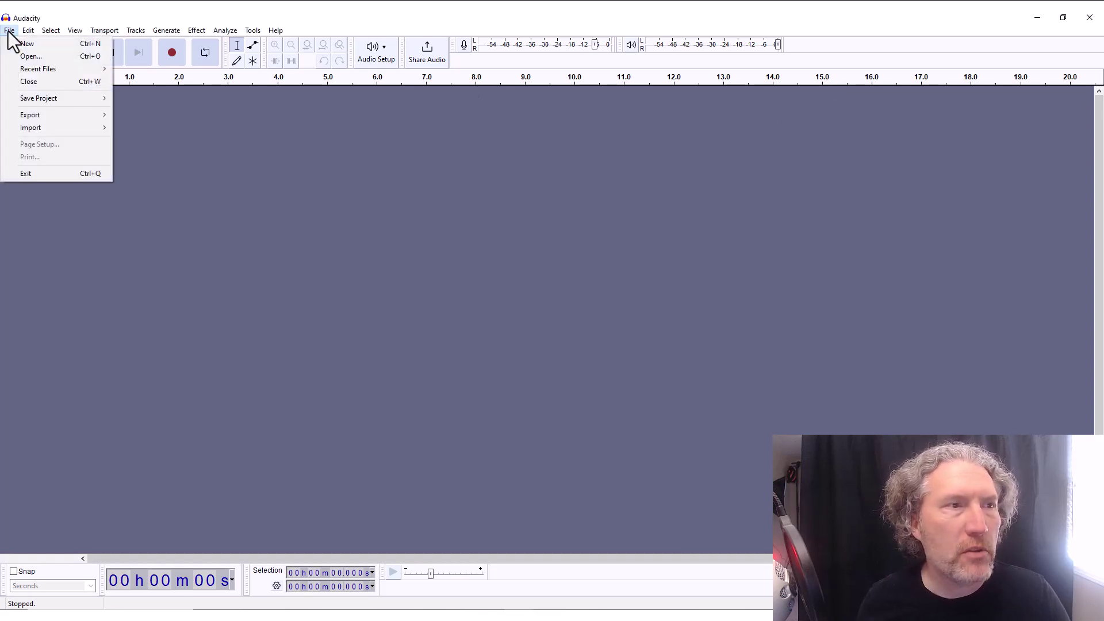
mouse_move(73, 129)
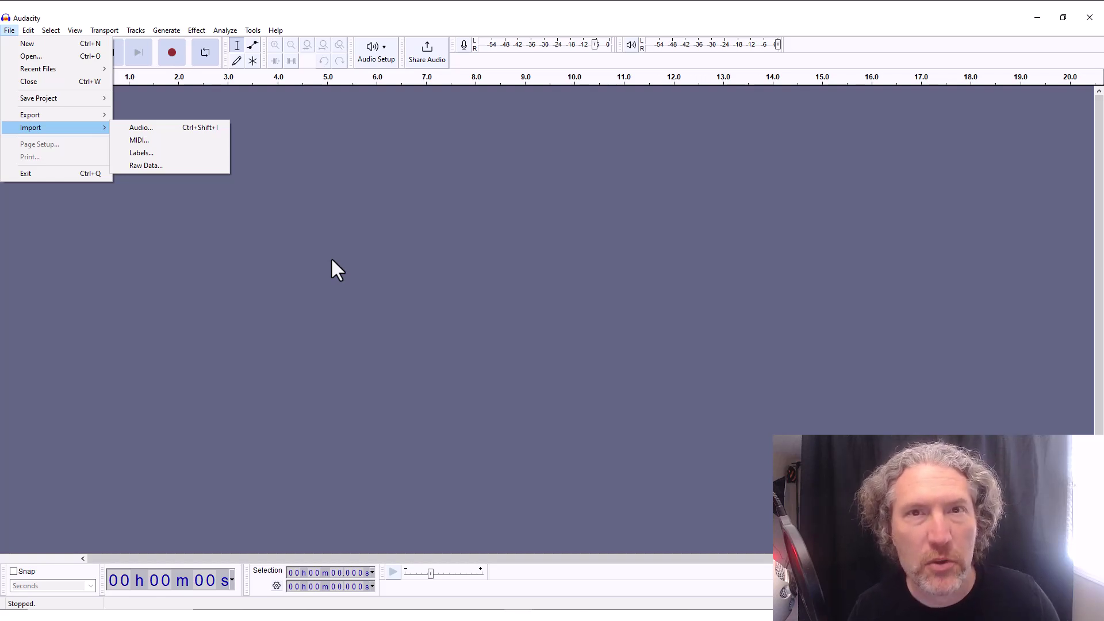
click(145, 166)
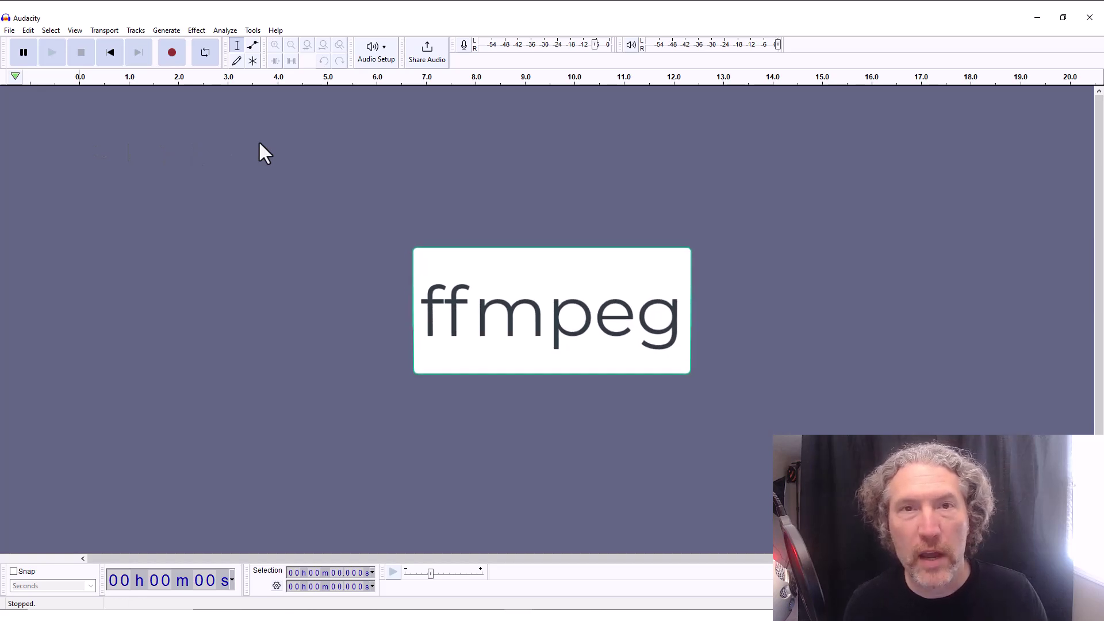
Step: Open the Libraries preferences and go to the download help page for the FFmpeg import/export library
click(29, 30)
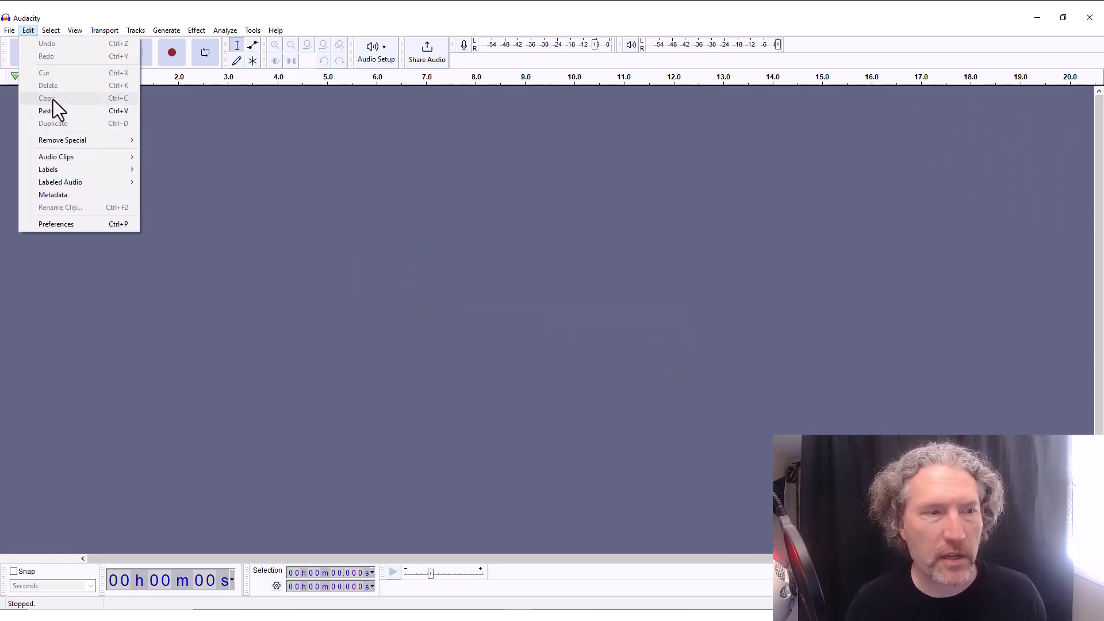
click(89, 224)
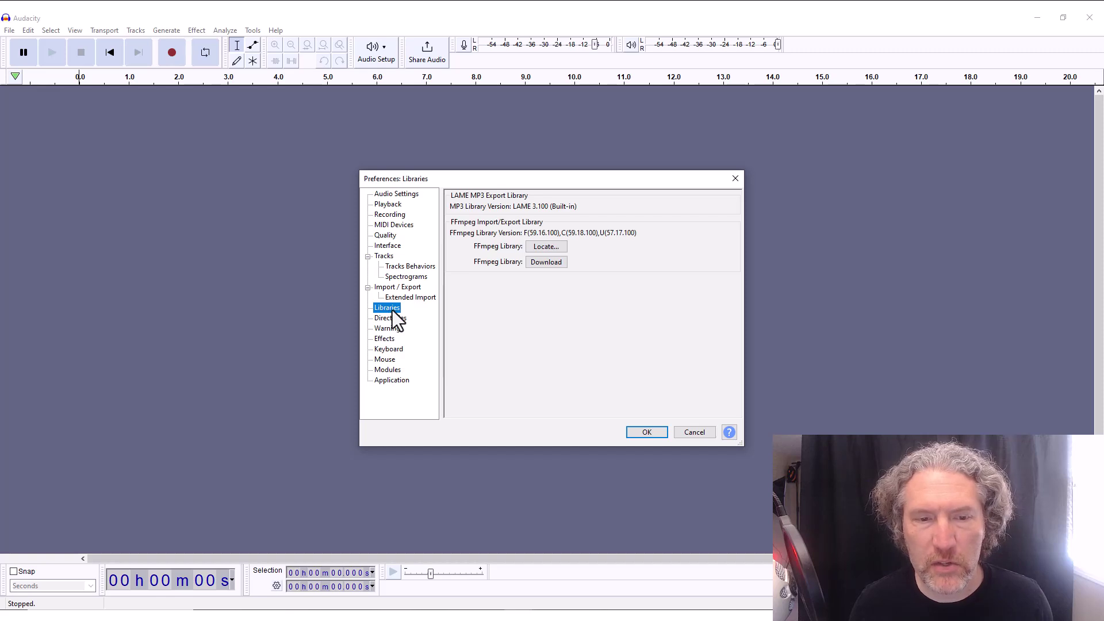
click(546, 262)
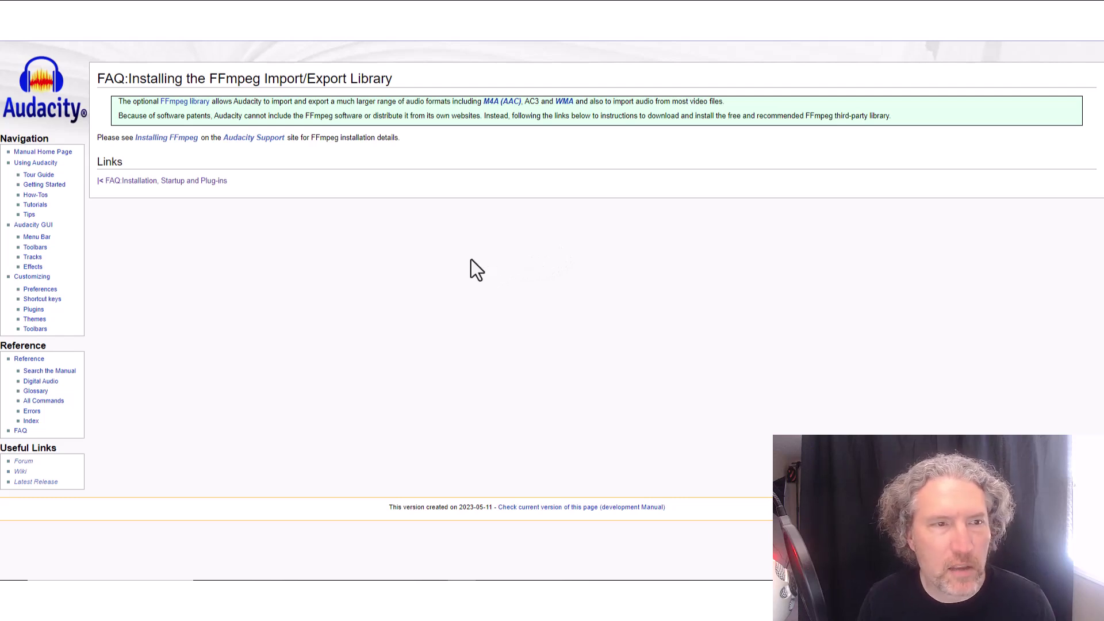
Step: Look up the recommended FFmpeg installer downloads through the Installing FFmpeg instructions, and accept the Libraries preferences in Audacity
click(175, 141)
scroll(301, 309, down, 5)
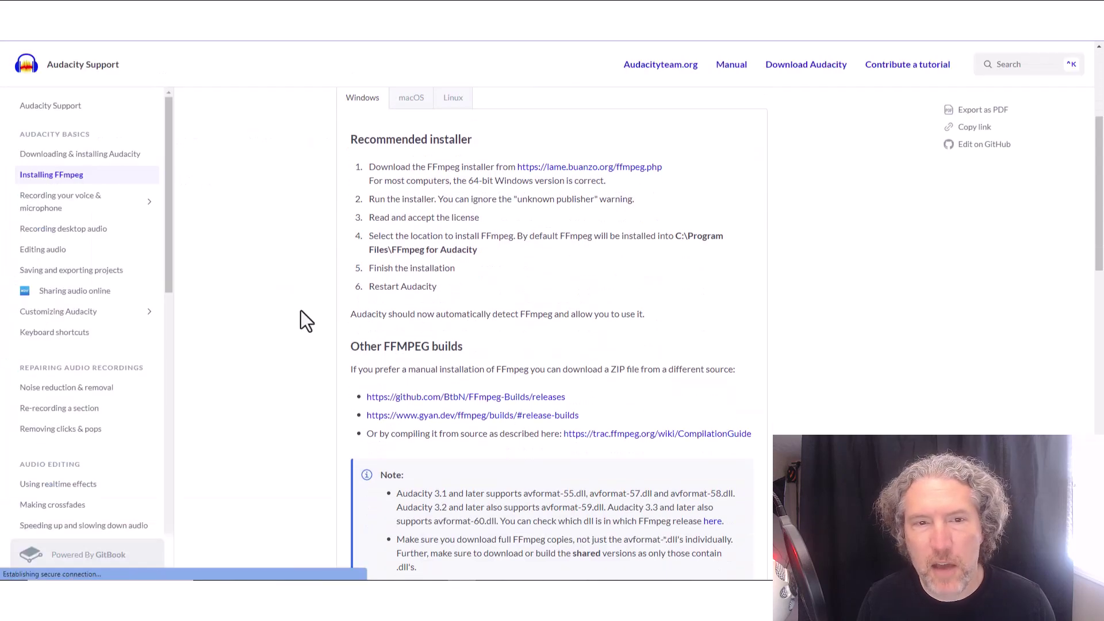
click(586, 171)
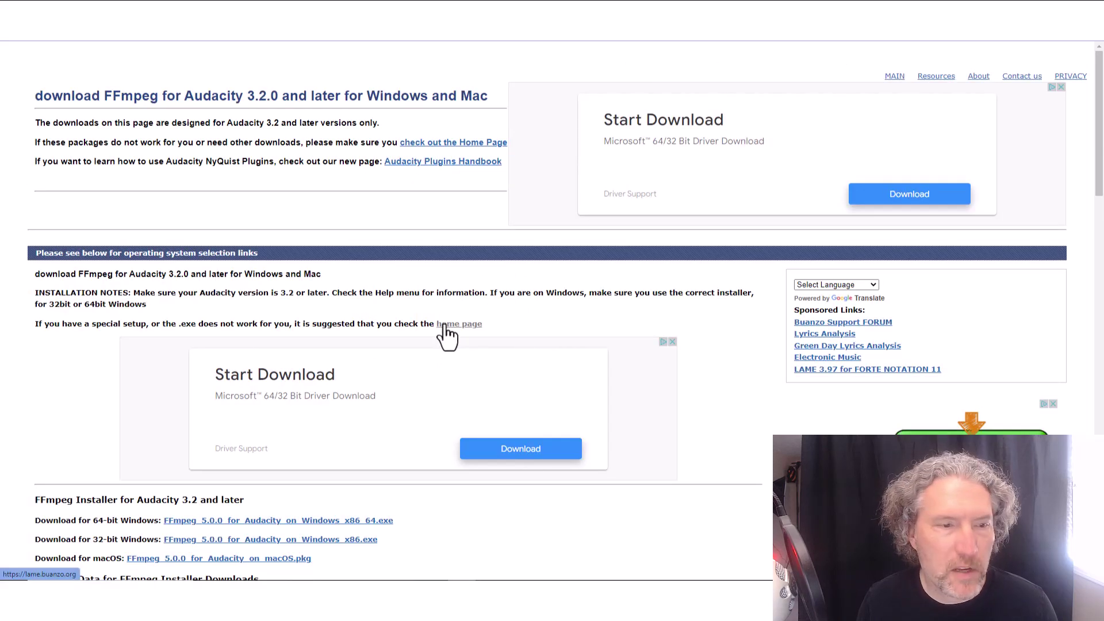
click(448, 326)
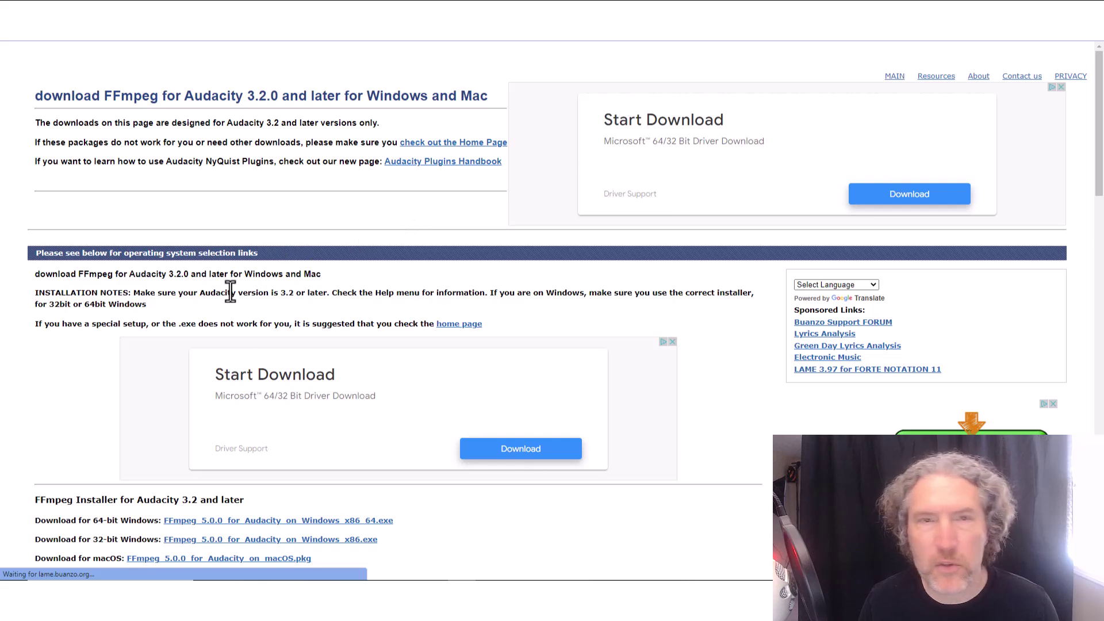
scroll(232, 293, down, 3)
scroll(232, 292, down, 2)
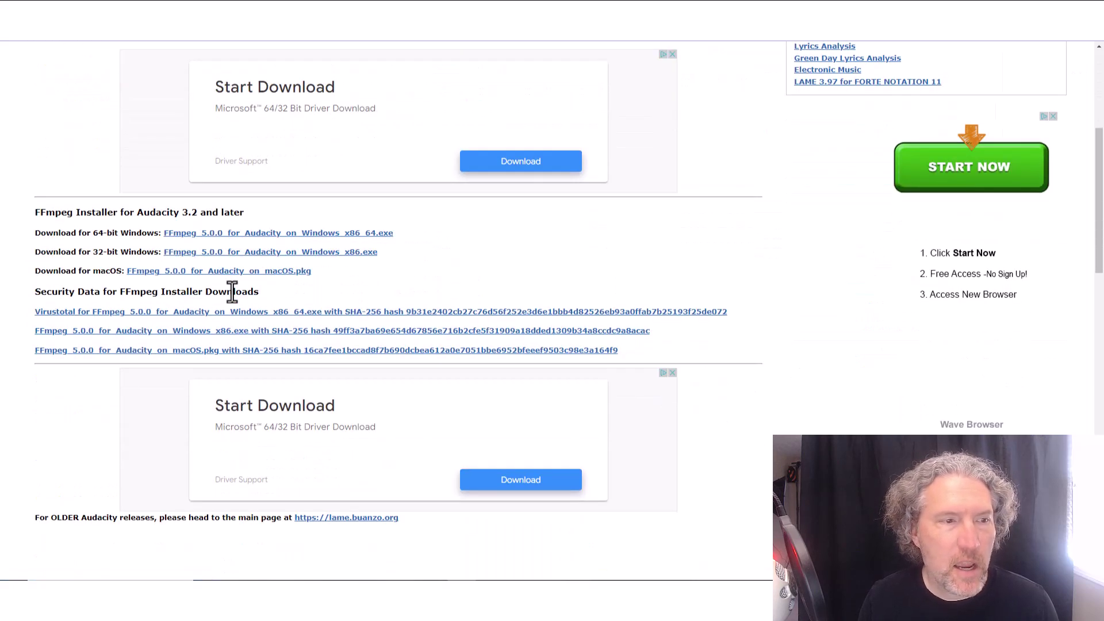
scroll(233, 291, down, 1)
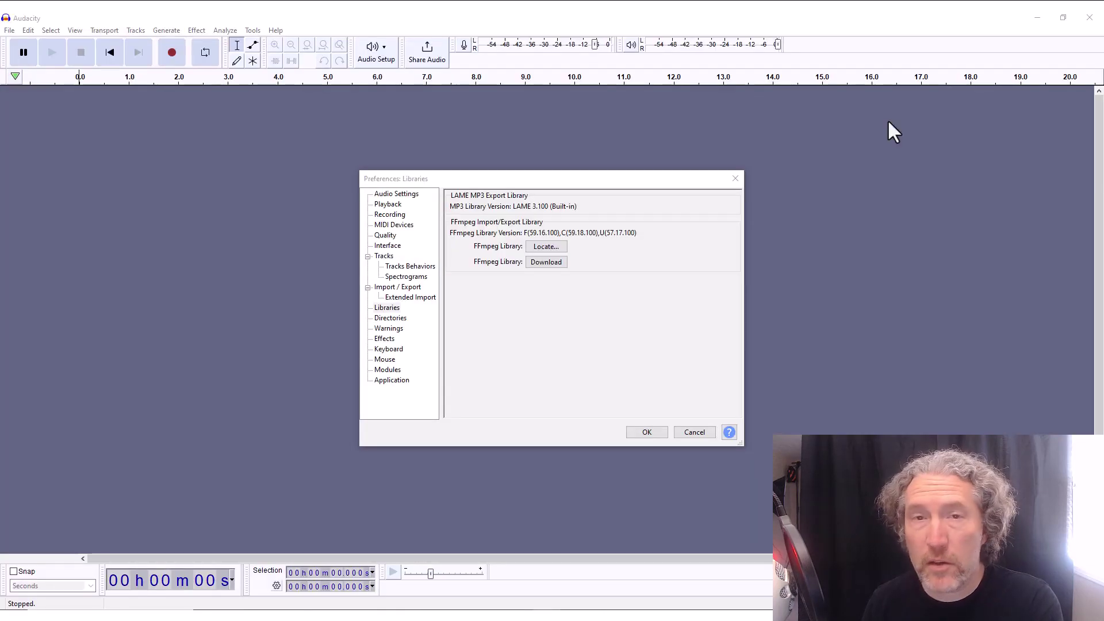
click(650, 434)
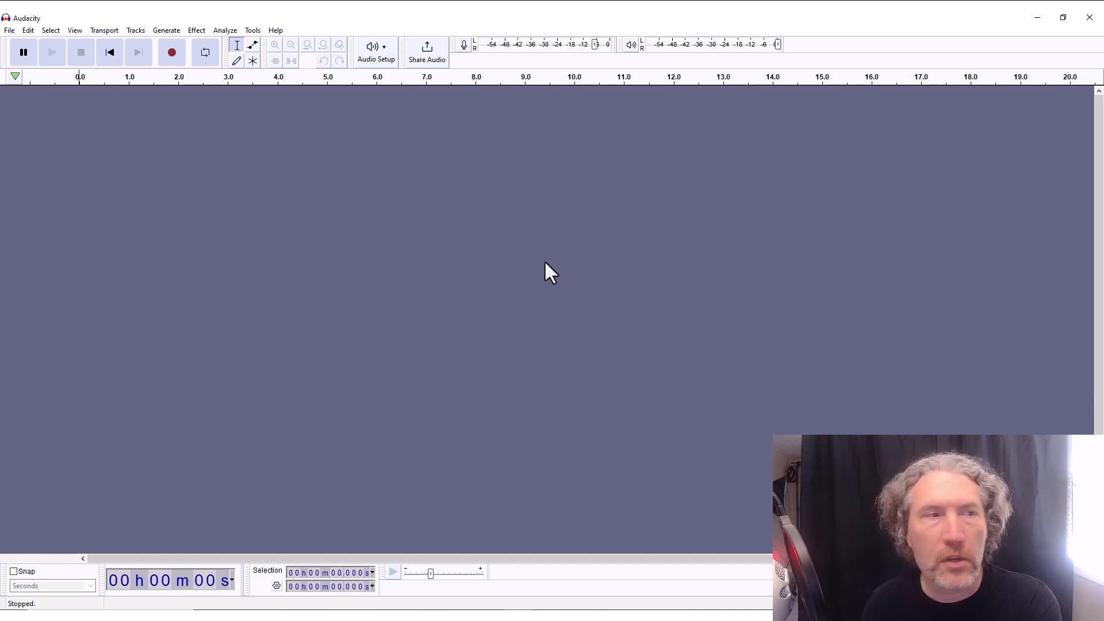
click(12, 31)
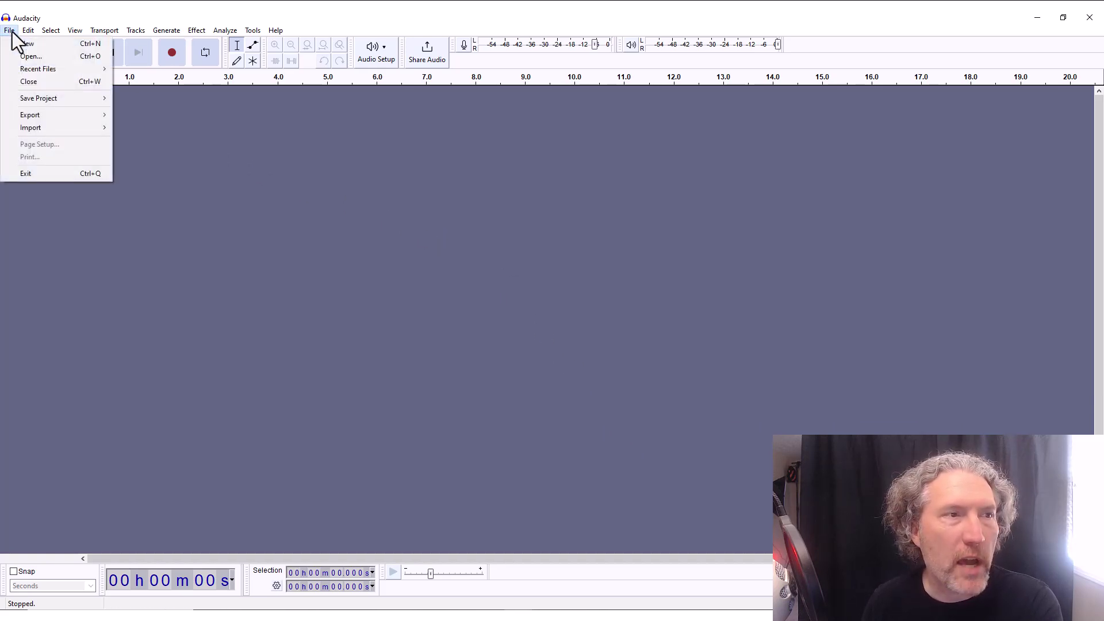
mouse_move(70, 127)
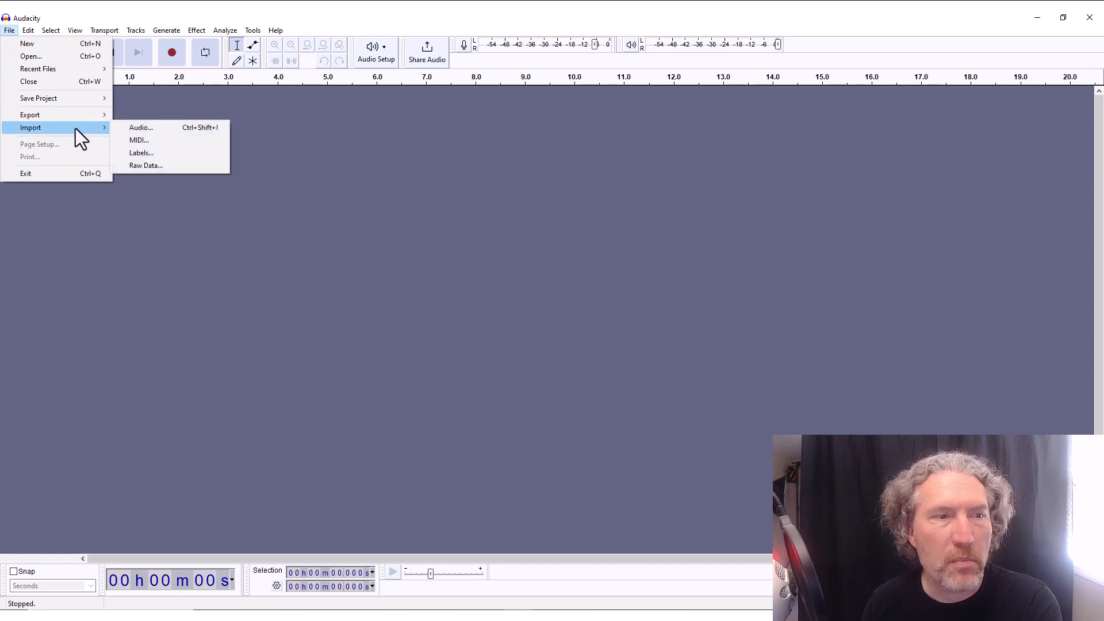
click(150, 126)
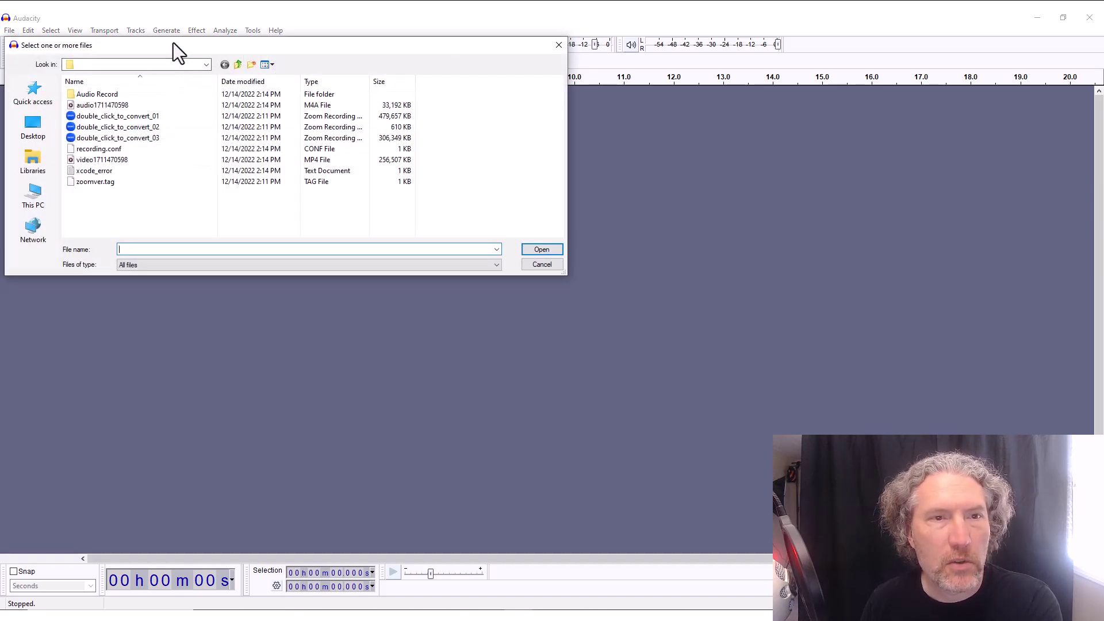
drag(173, 42, 310, 52)
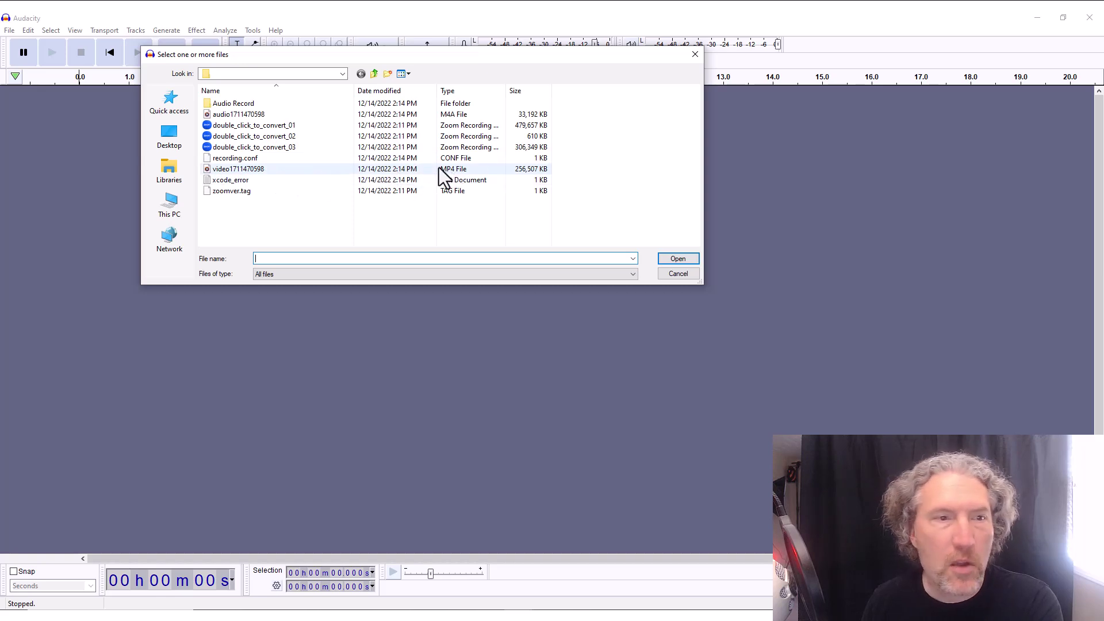
click(260, 115)
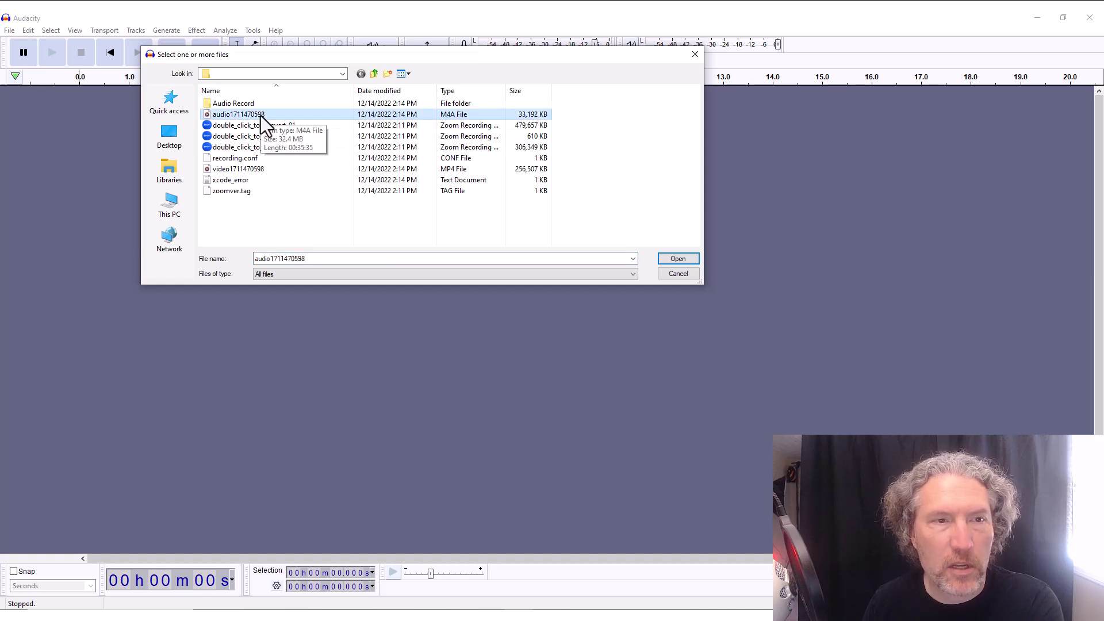
click(679, 258)
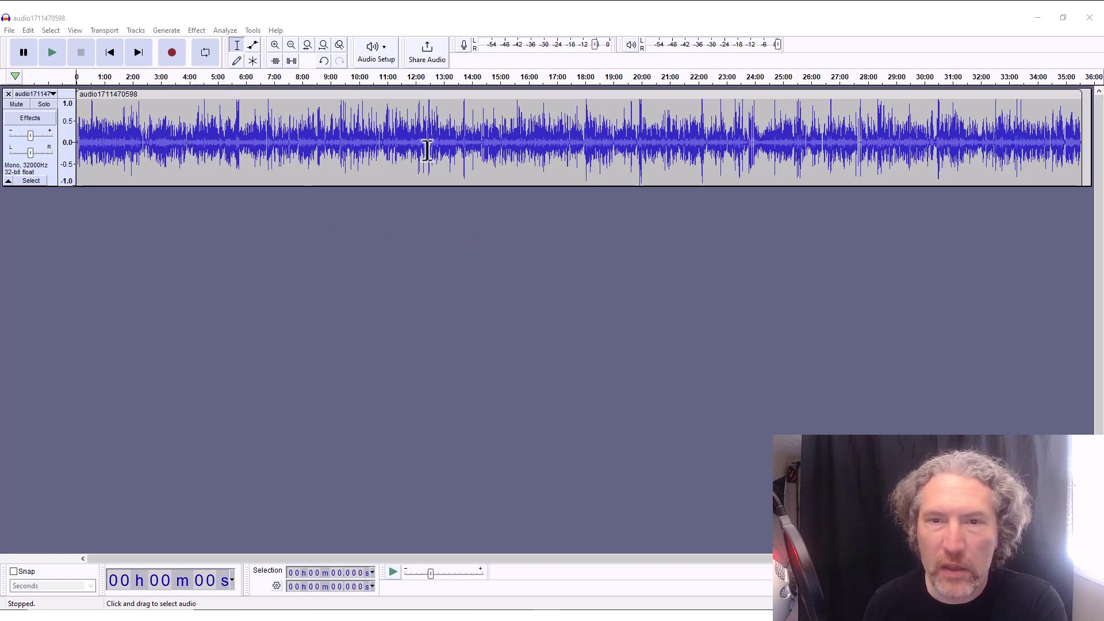
Step: Trim the start of the clip to about the 49-second mark and move the remaining audio back to the track's beginning
click(274, 43)
click(273, 43)
click(273, 44)
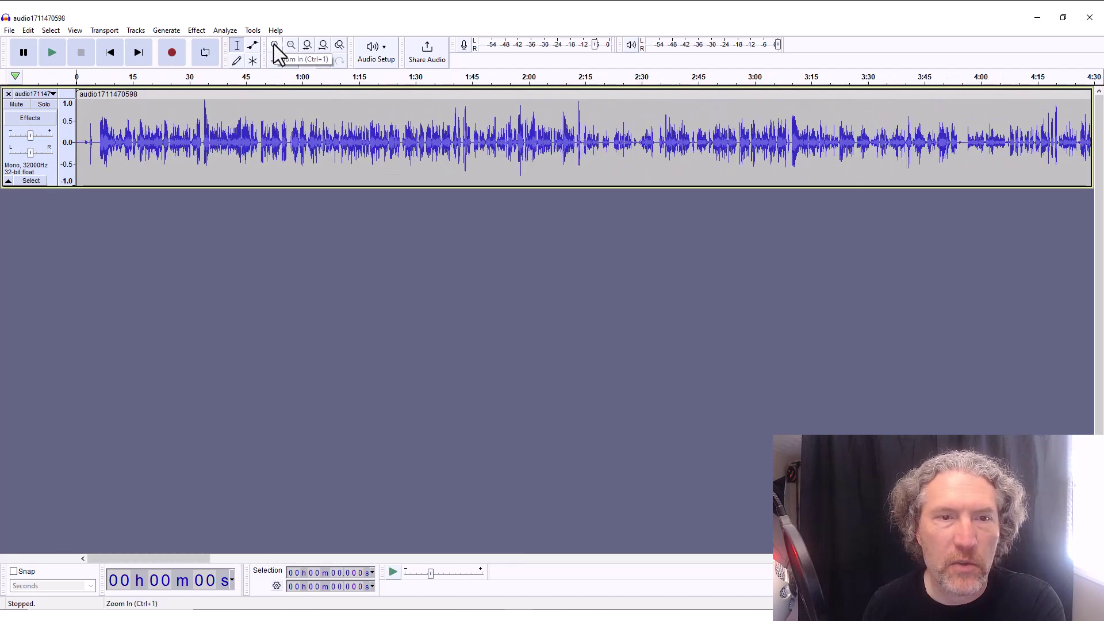
click(274, 44)
click(273, 43)
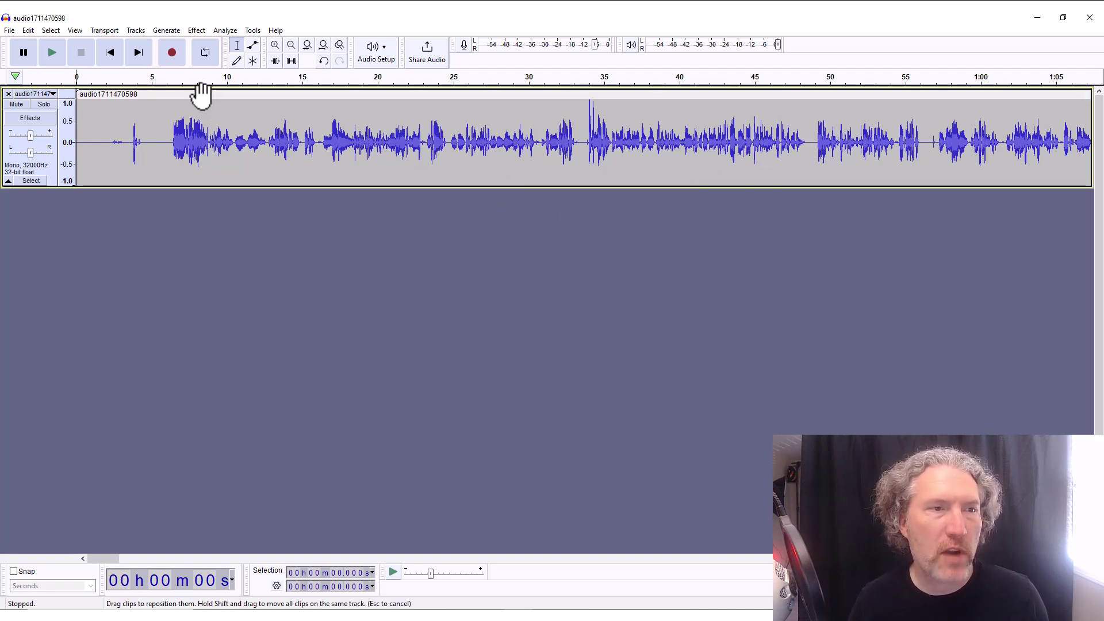
drag(203, 96, 206, 97)
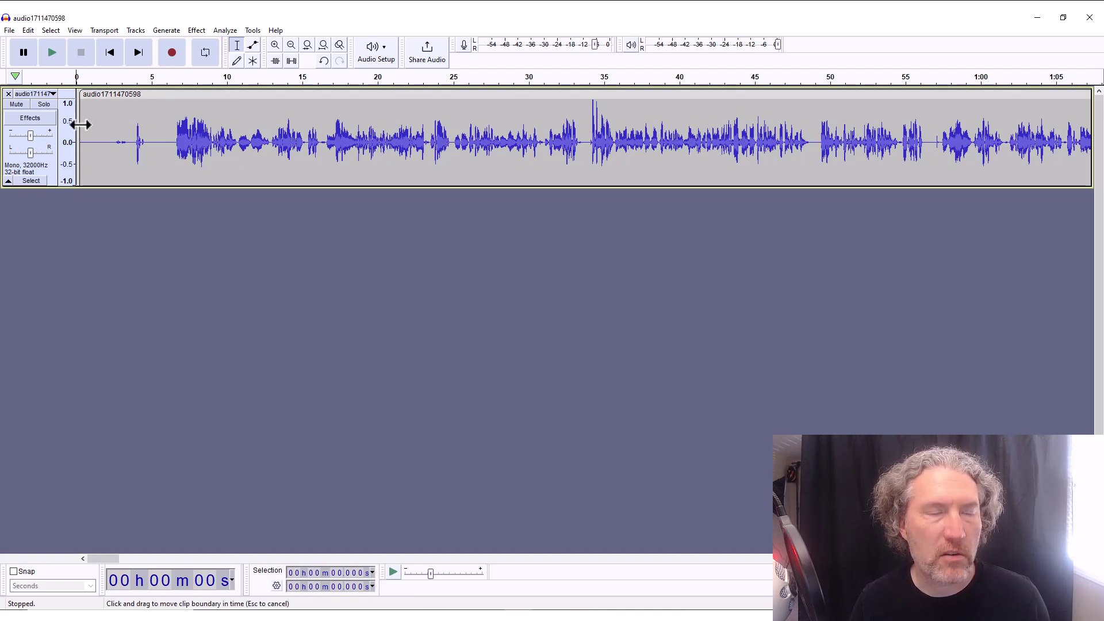
drag(84, 123, 815, 174)
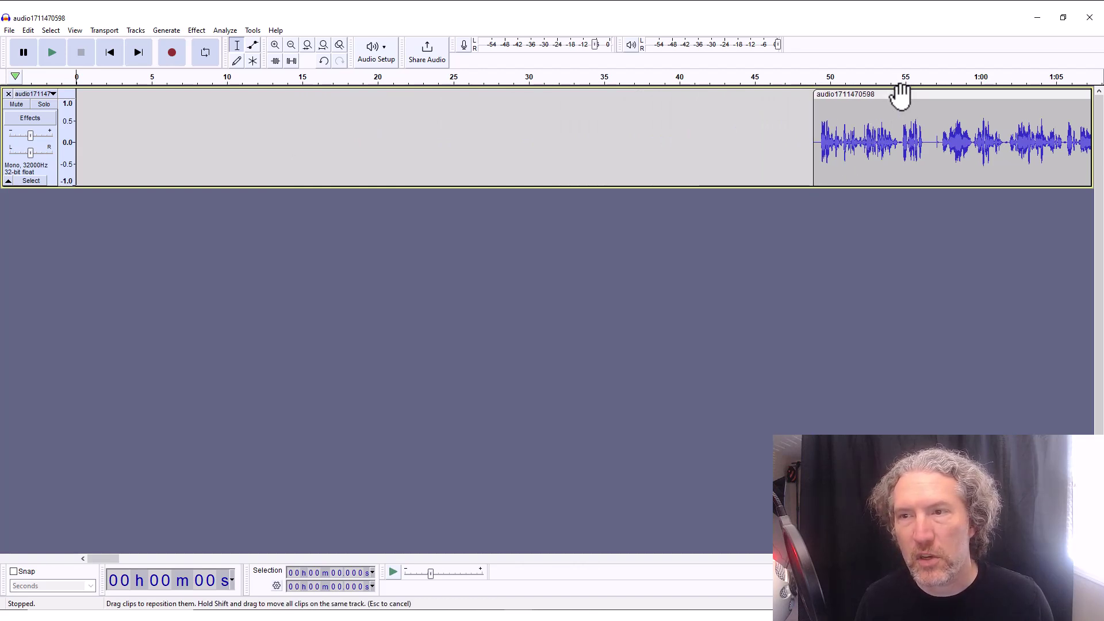
drag(901, 95, 164, 107)
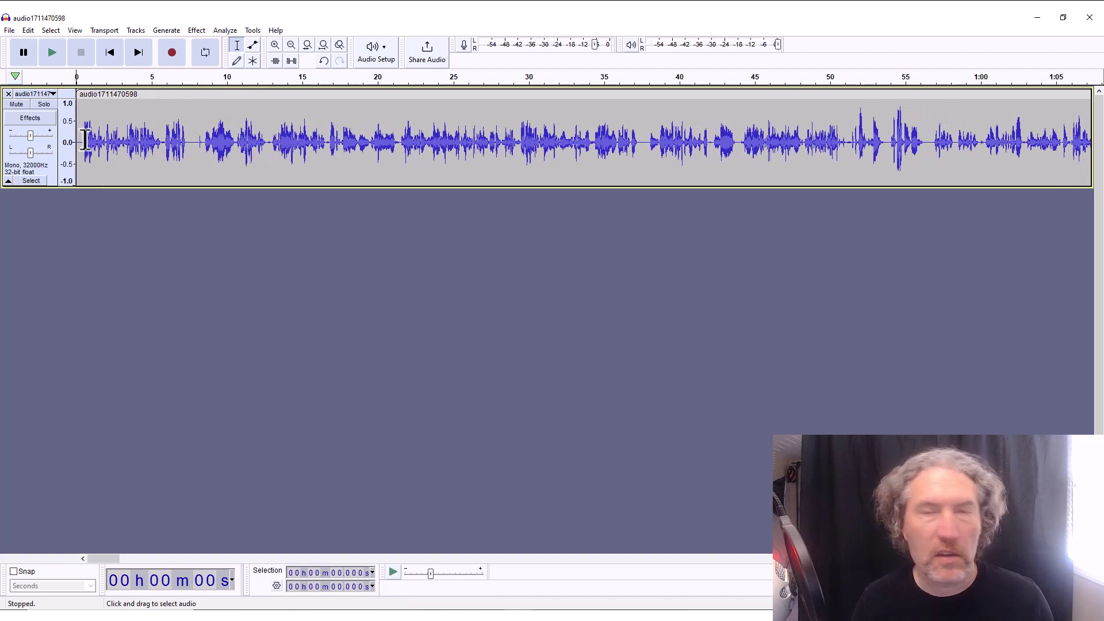
Step: Trim the end of the clip back to about 33:39 and fit the whole project to the window width
key(ctrl+f)
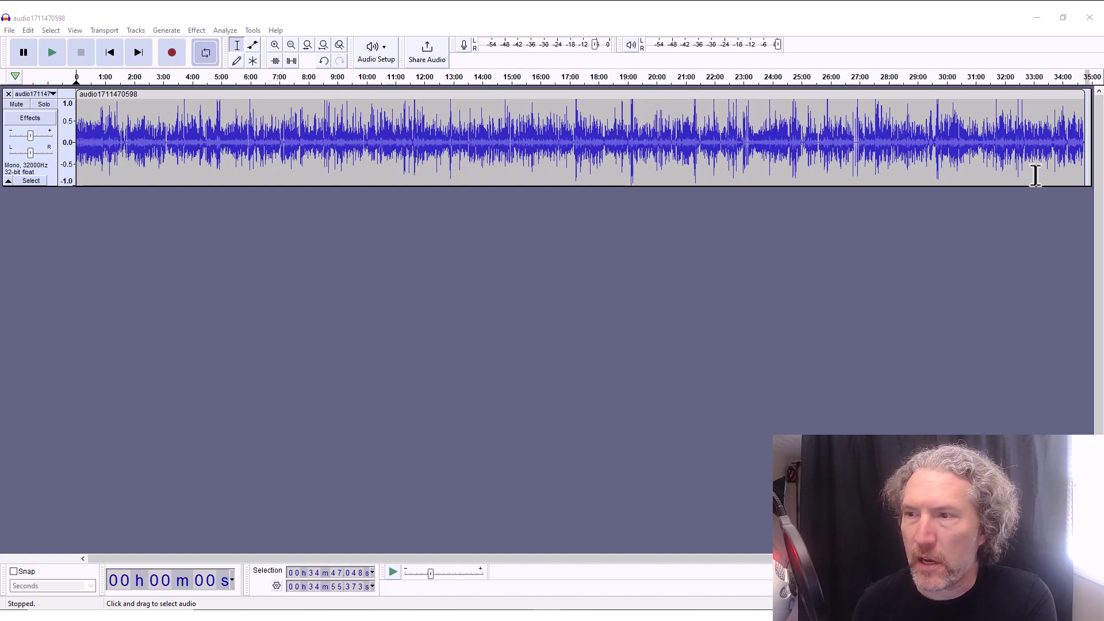
drag(1042, 172, 1083, 181)
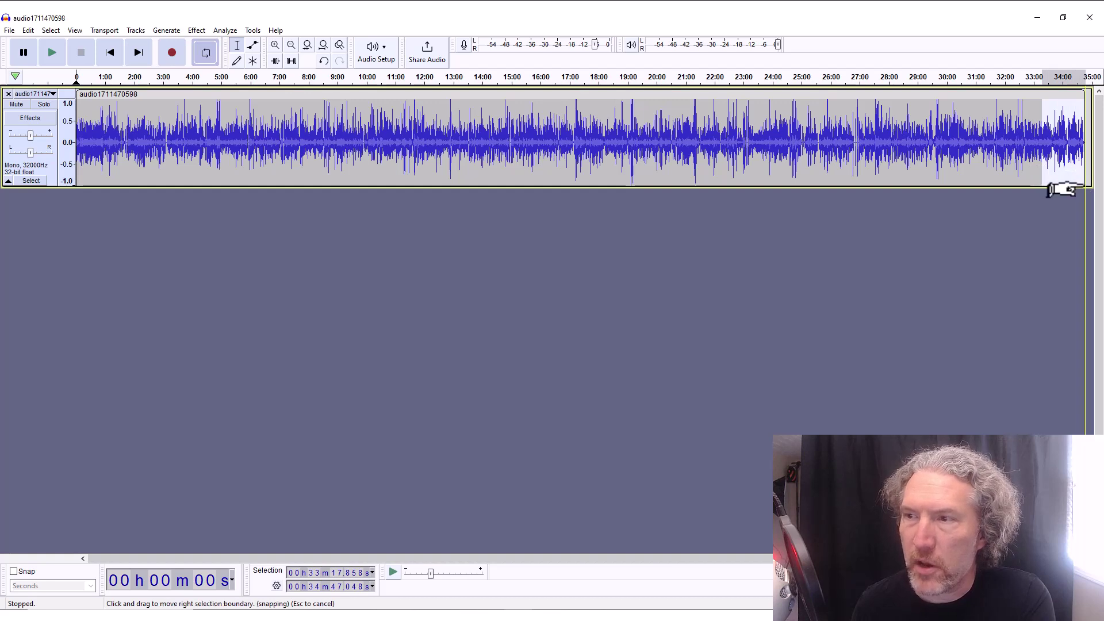
click(277, 48)
click(277, 48)
click(277, 48)
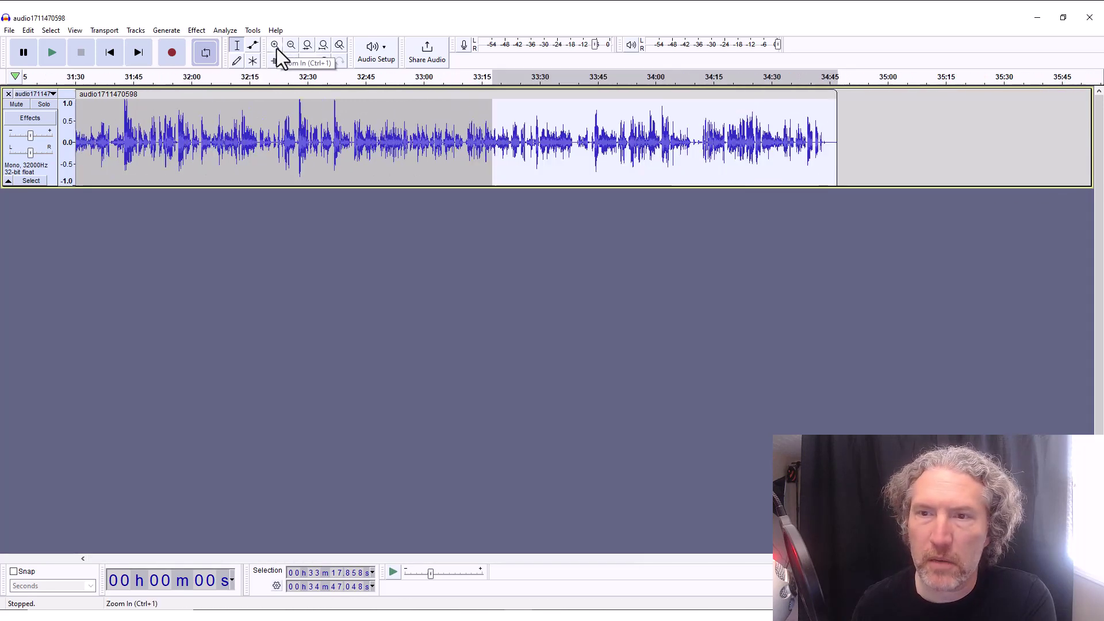
click(277, 48)
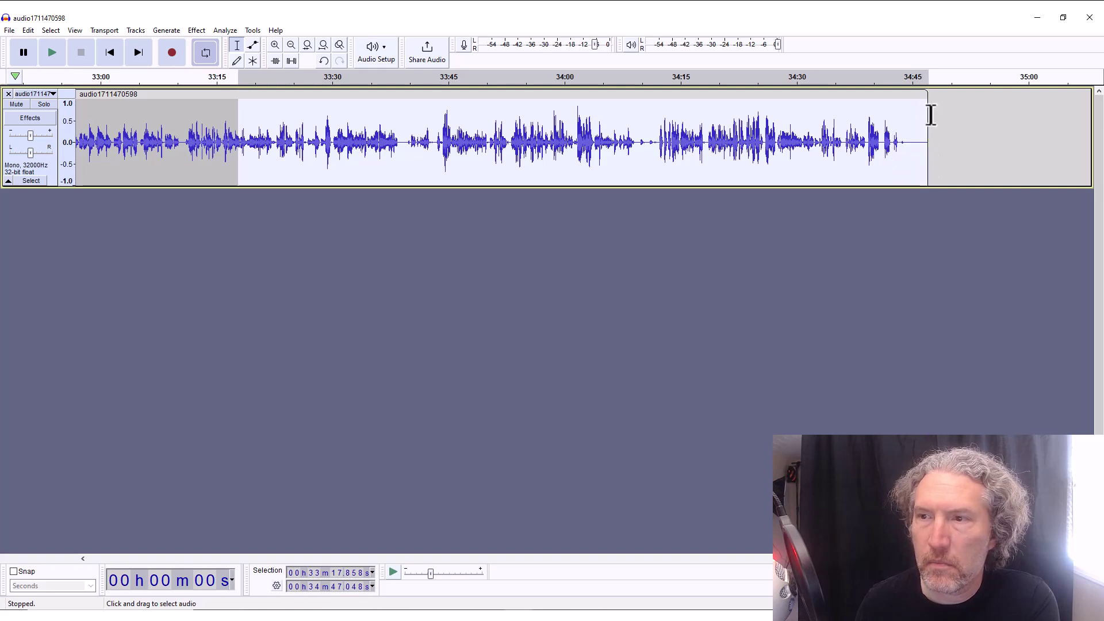
drag(929, 101, 402, 109)
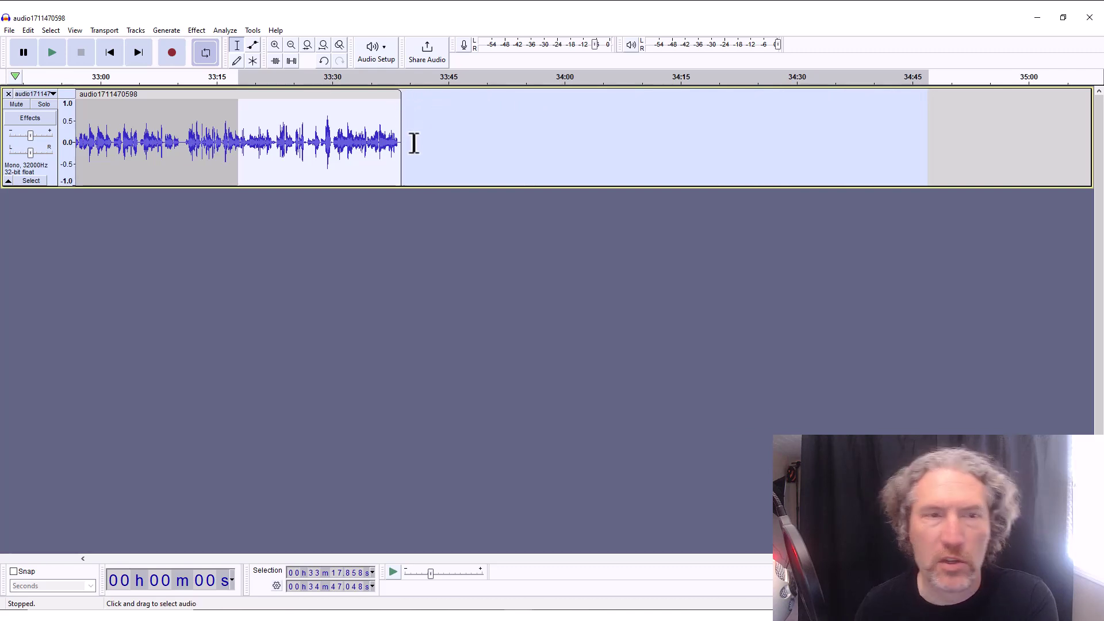
click(322, 46)
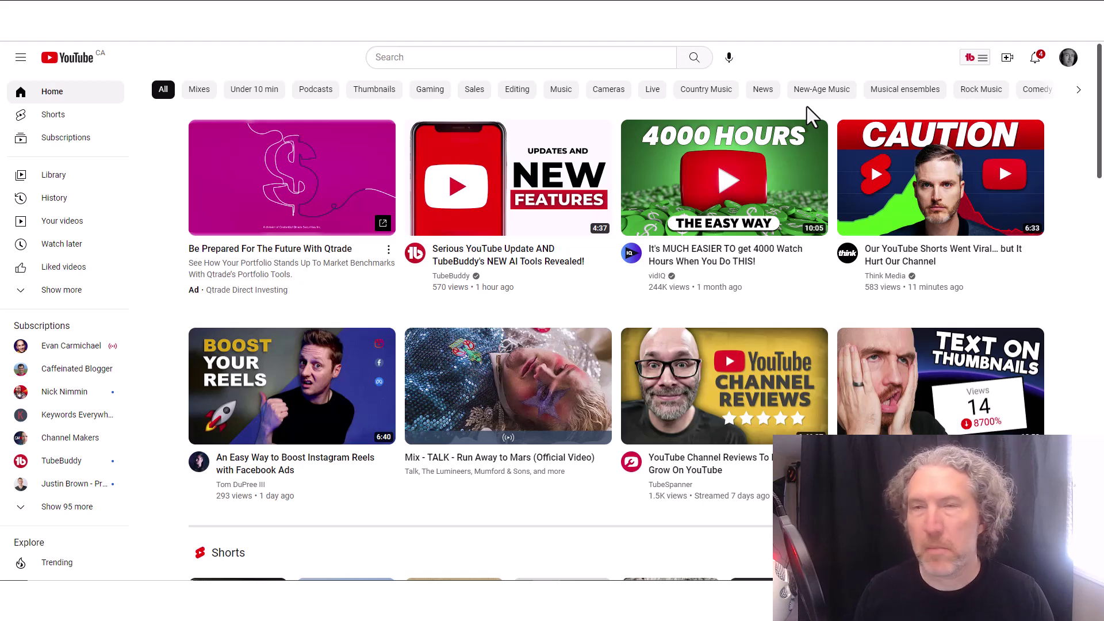
Step: Switch to YouTube in the browser and open the channel's Audio library in YouTube Studio
click(1068, 59)
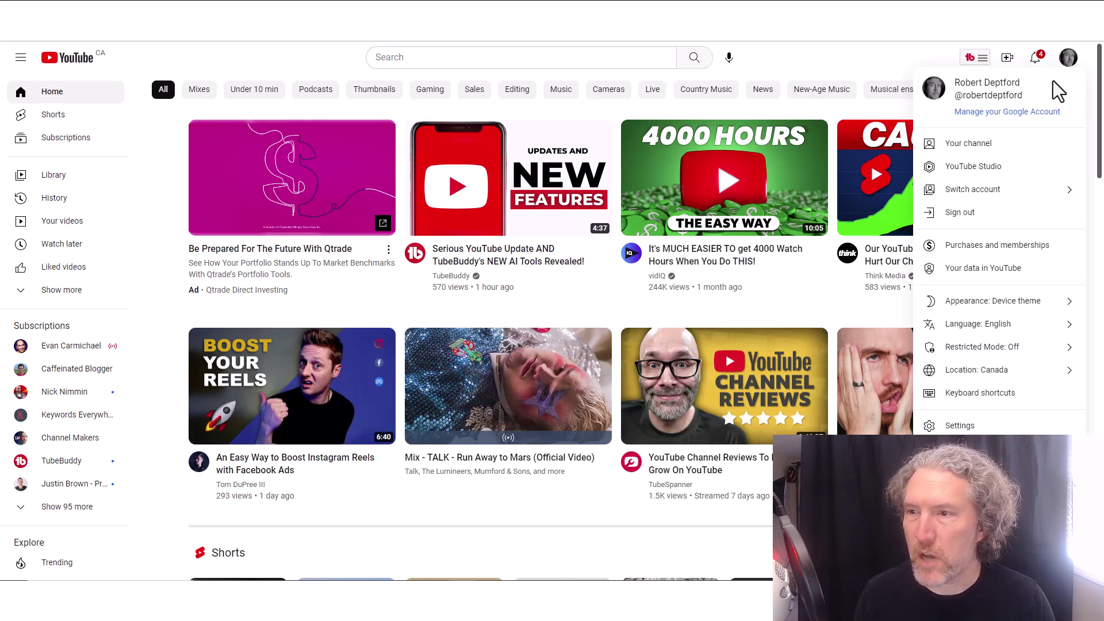
click(994, 170)
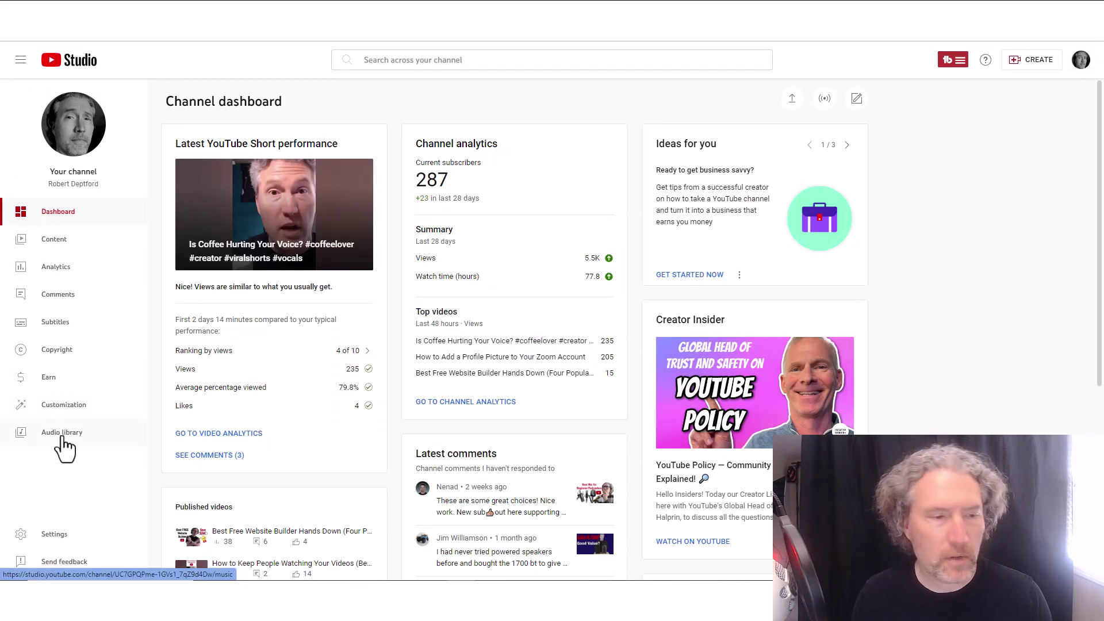
click(60, 437)
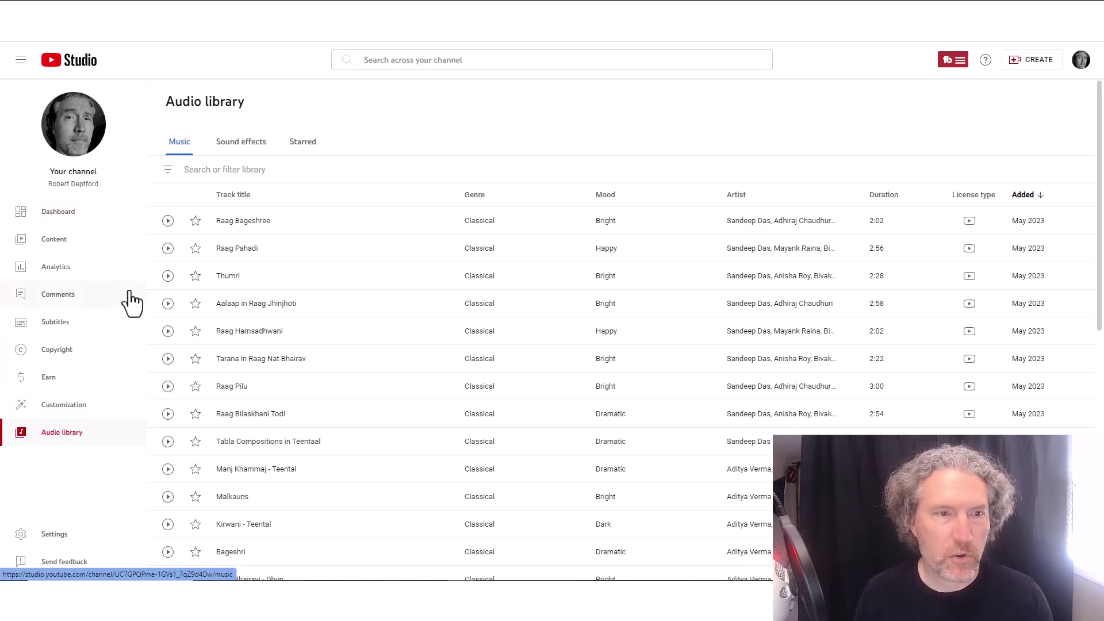
Step: Filter the Audio library music to tracks with a duration shorter than 02:00
click(169, 173)
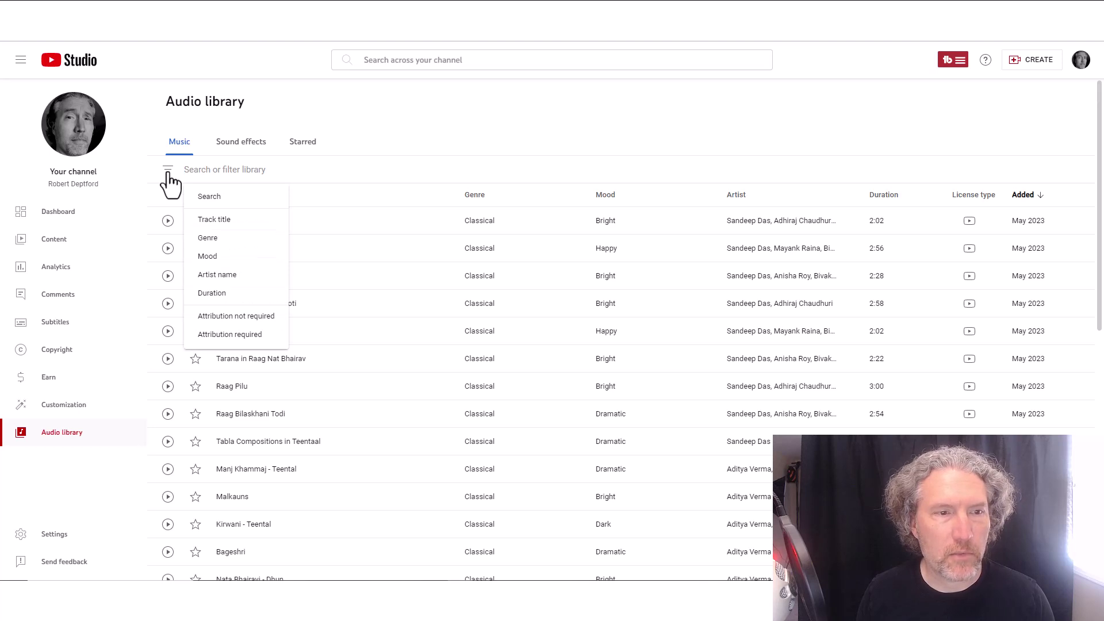
click(224, 295)
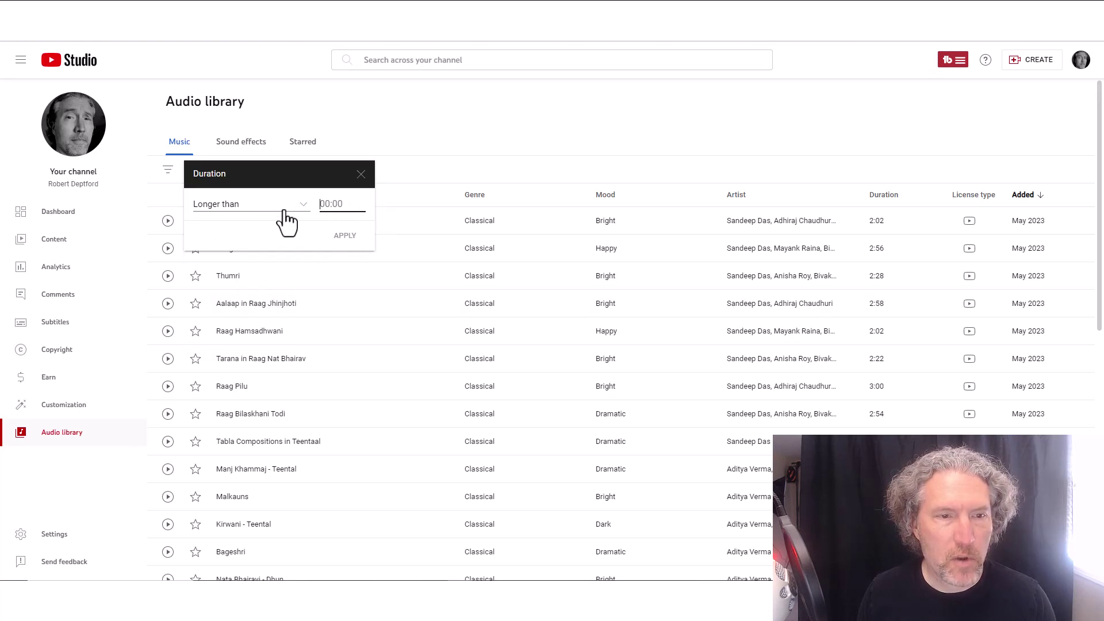
click(285, 211)
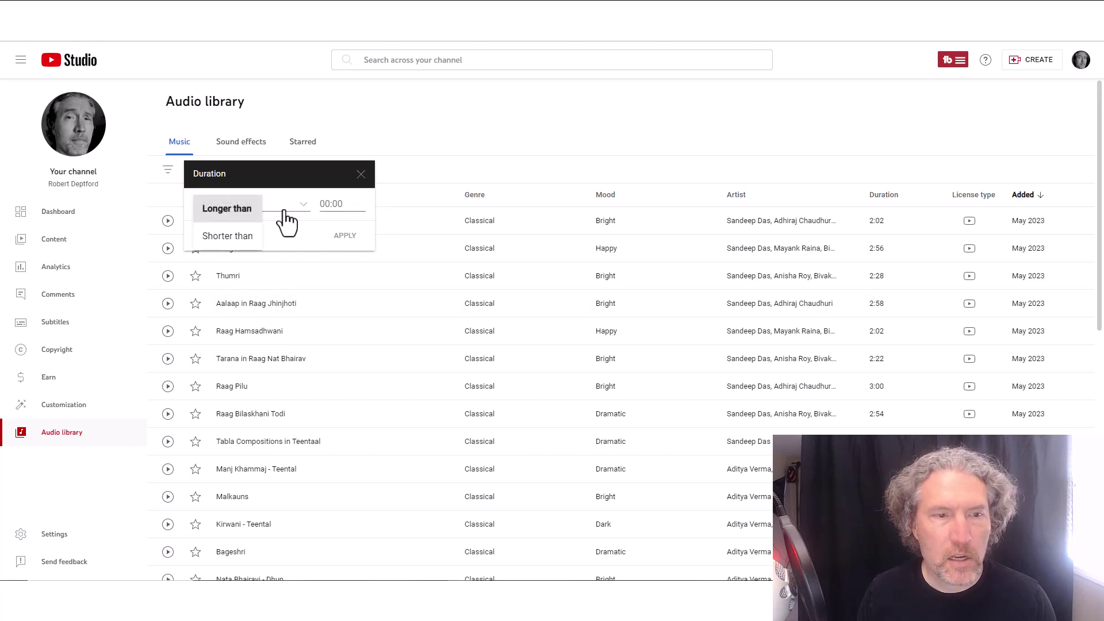
click(249, 237)
click(352, 204)
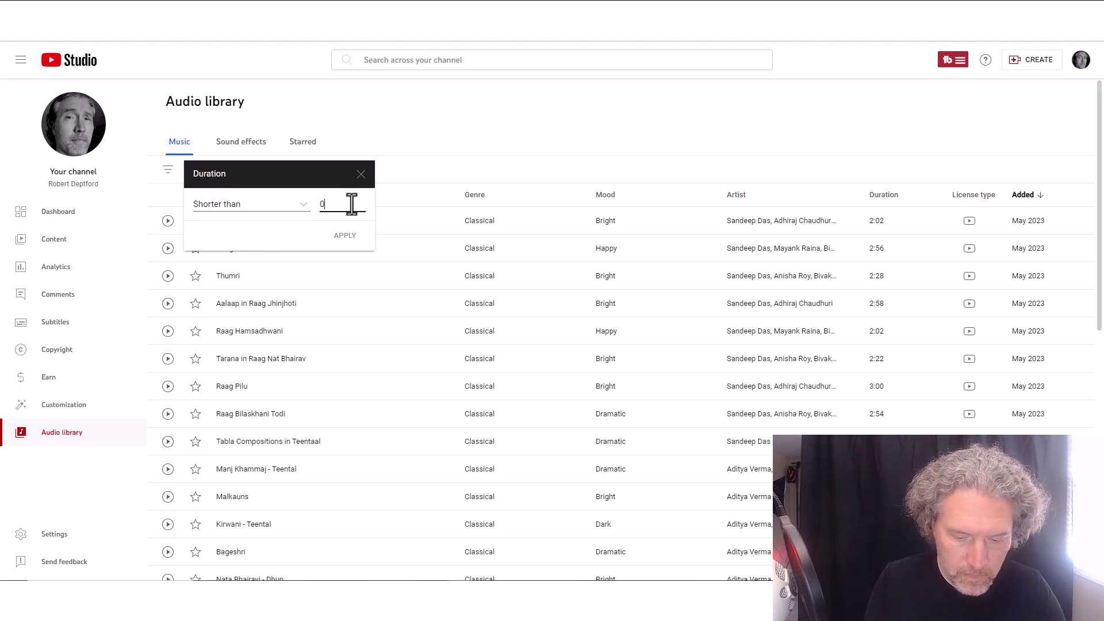
text(02:)
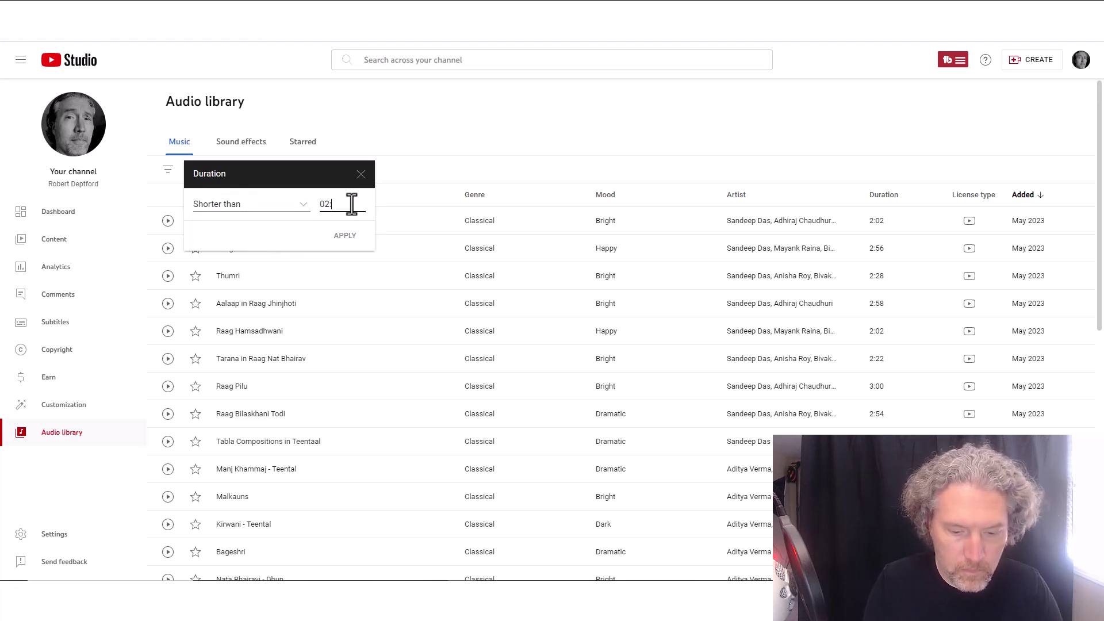
text(00)
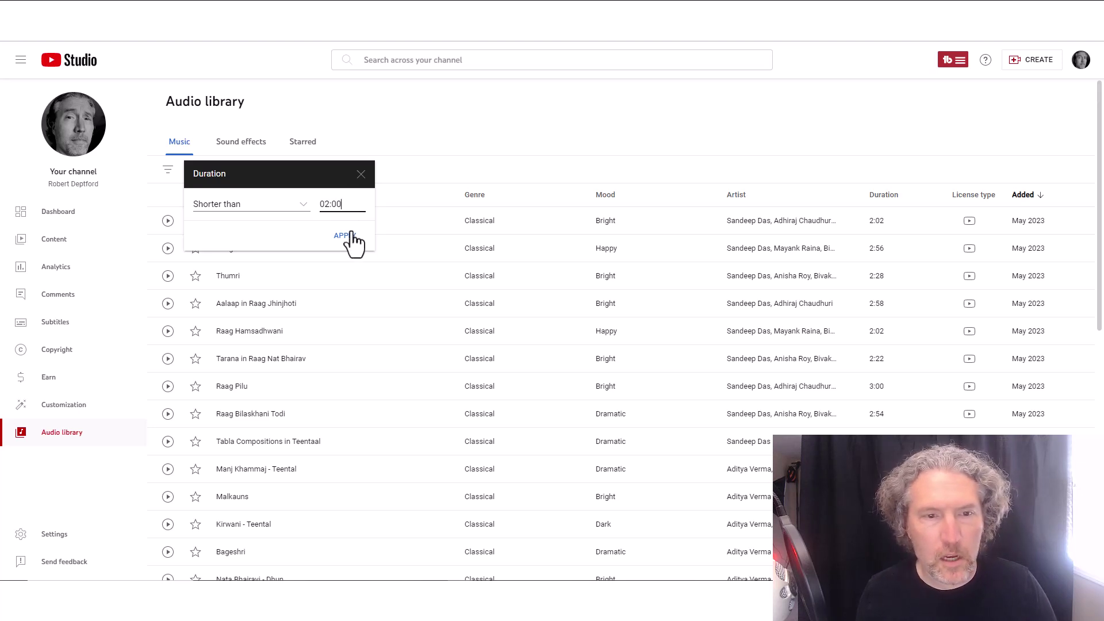
click(348, 236)
Step: Sort the tracks by duration and filter them to the Happy and Inspirational moods
click(883, 198)
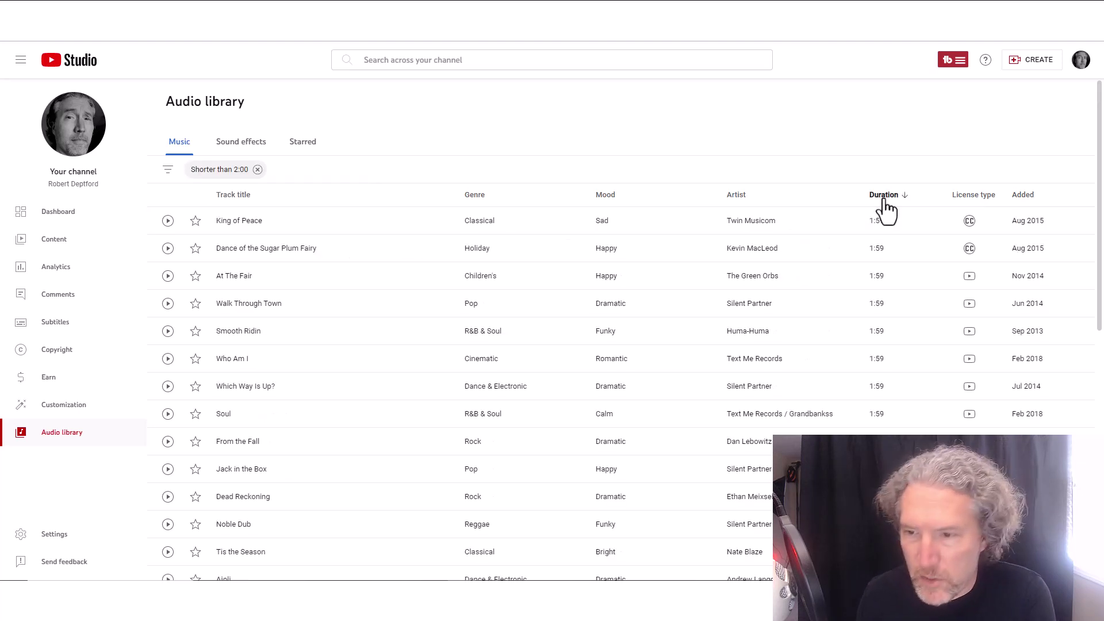
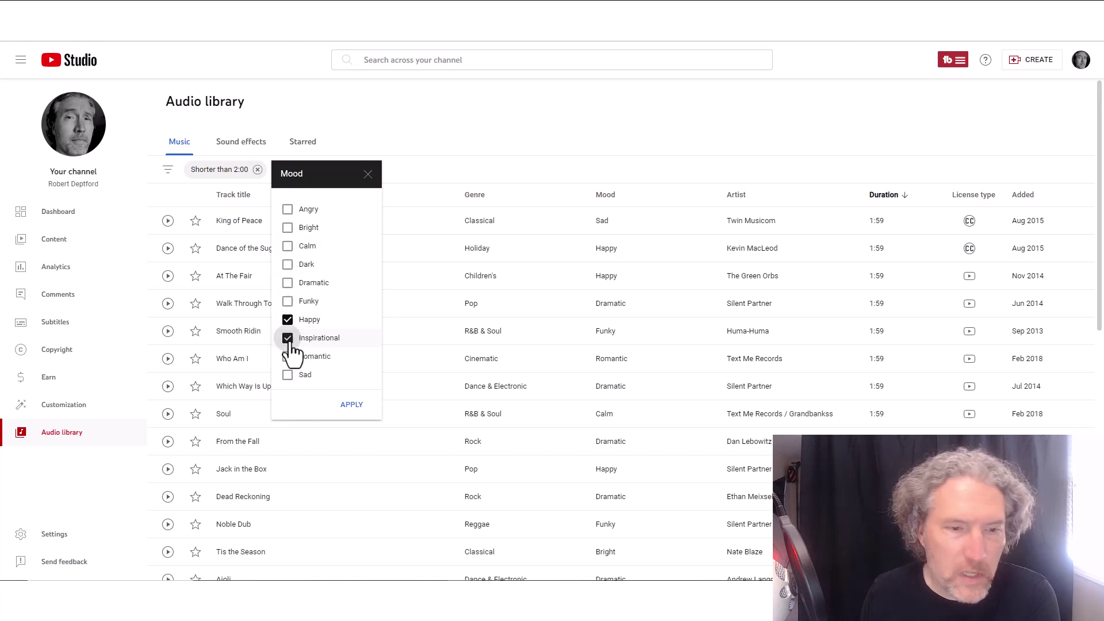
click(352, 406)
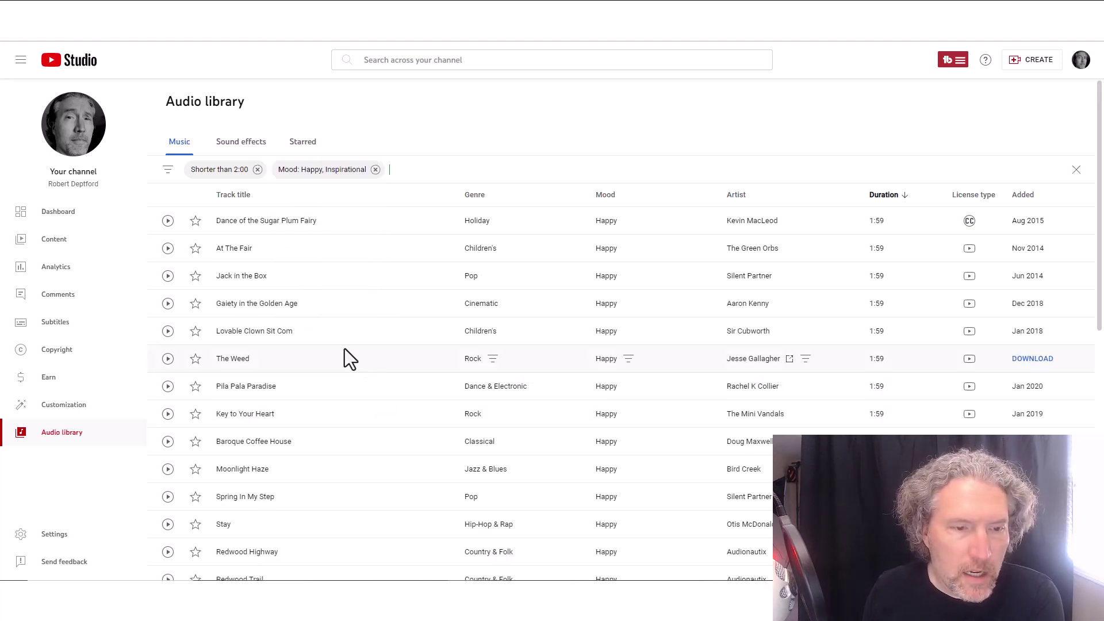
Step: Preview the track Lovable Clown Sit Com, stop it, and view its license details
click(167, 332)
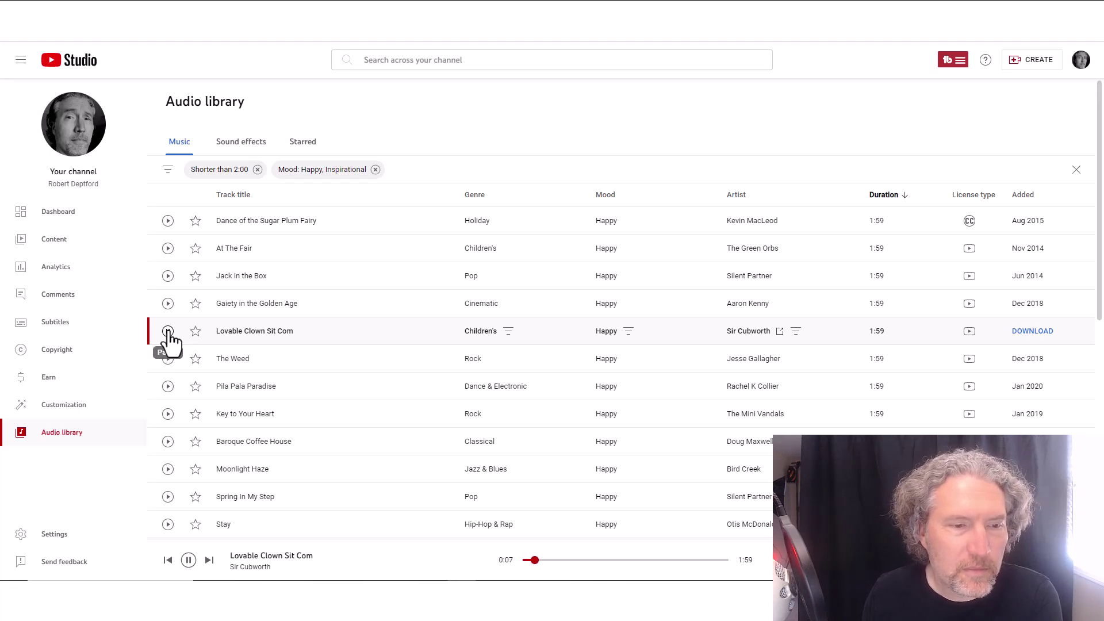
click(168, 332)
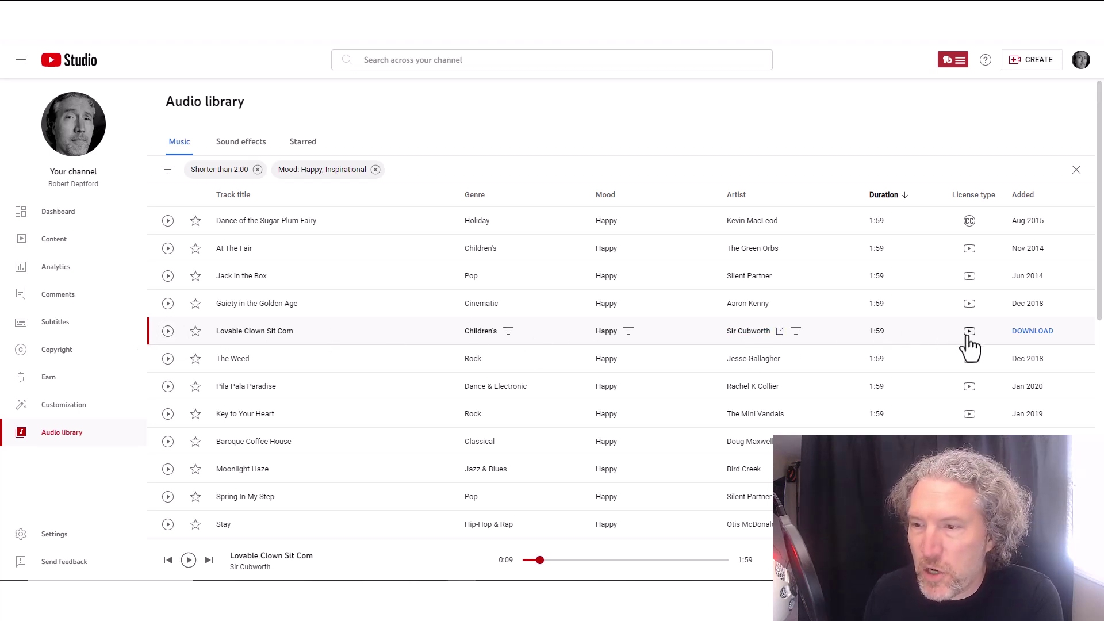
mouse_move(969, 340)
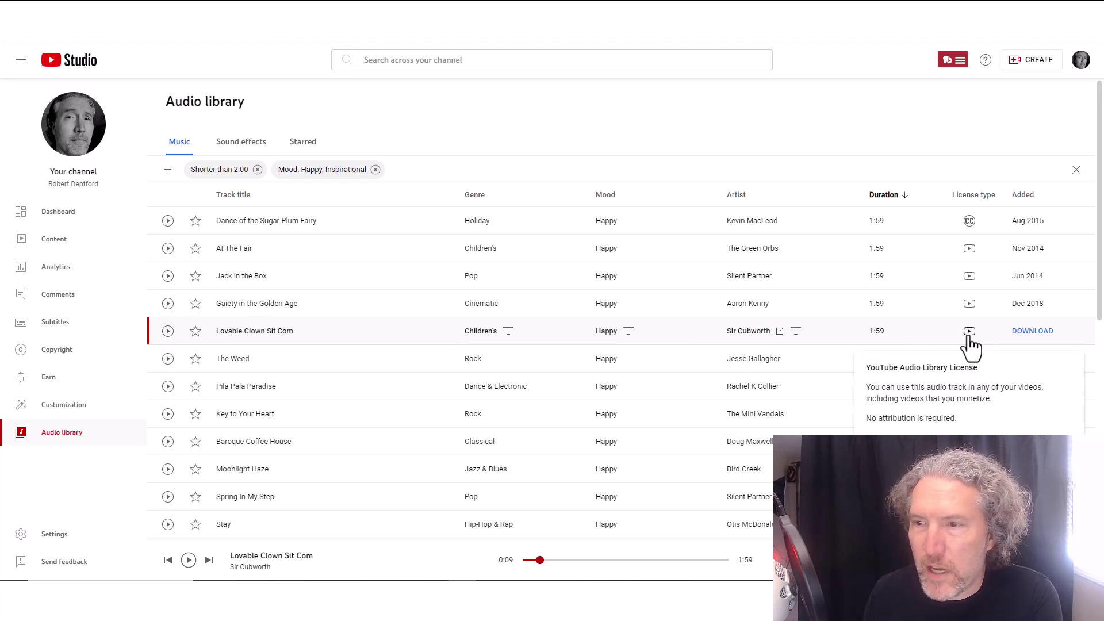
Step: Restrict the music list further to tracks with attribution not required
click(168, 171)
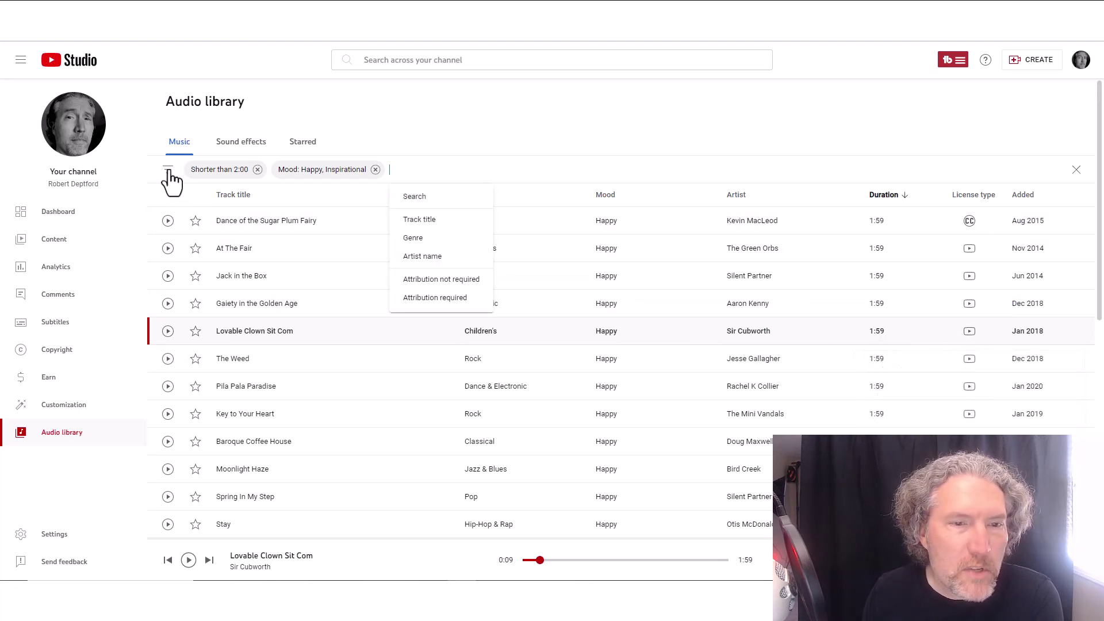
click(463, 280)
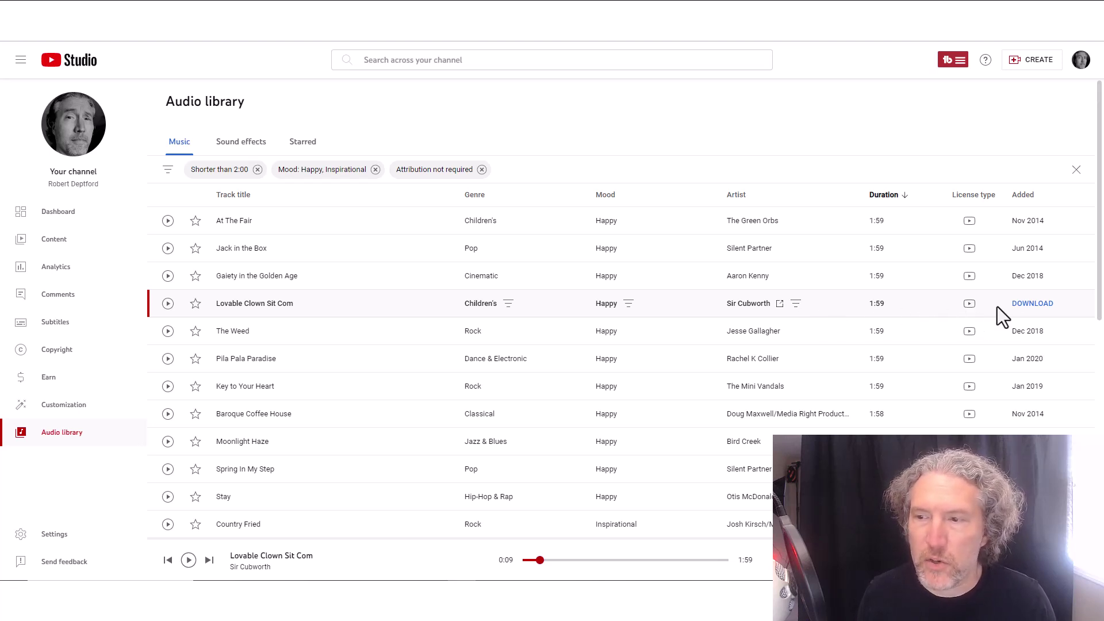
Step: Switch to Audacity and import the Lovable Clown Sit Com MP3 from the Downloads folder as a new track
key(alt+Tab)
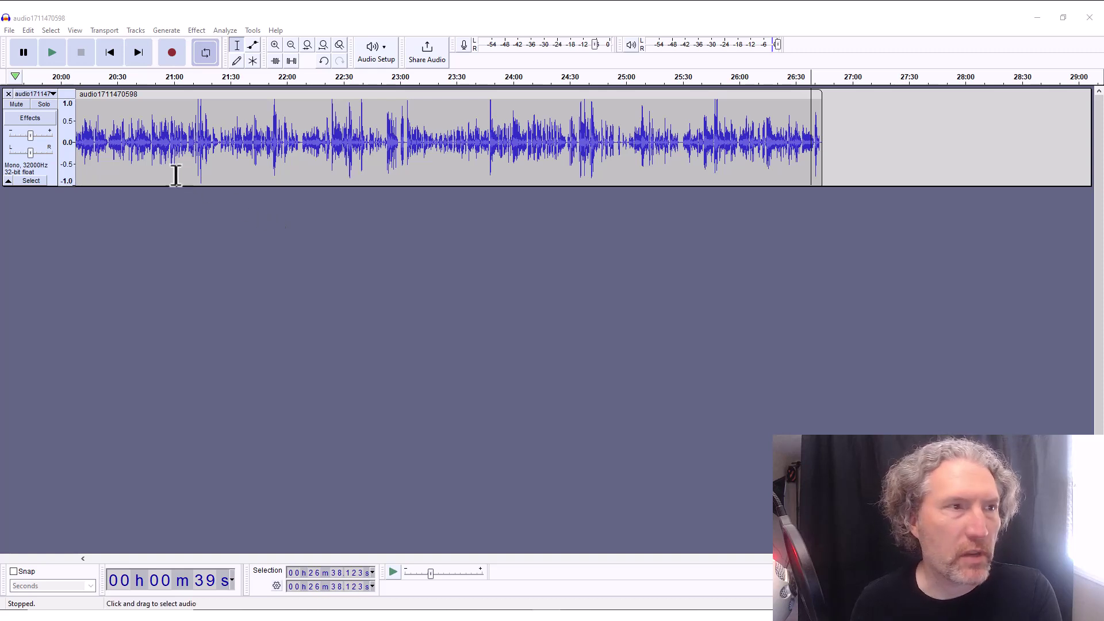
click(9, 30)
mouse_move(47, 129)
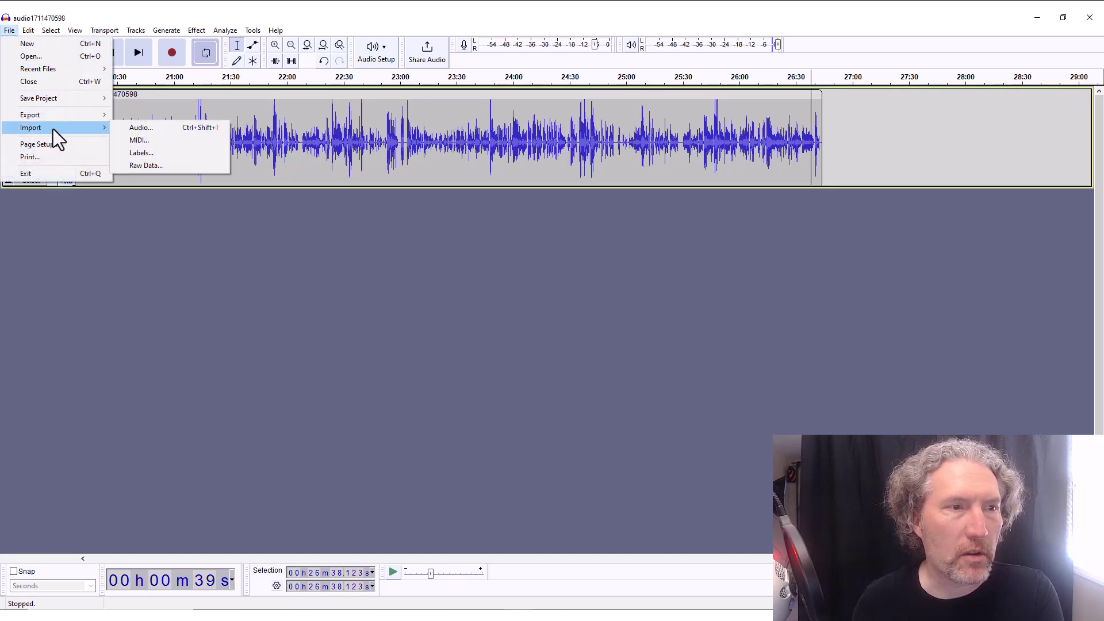
click(140, 127)
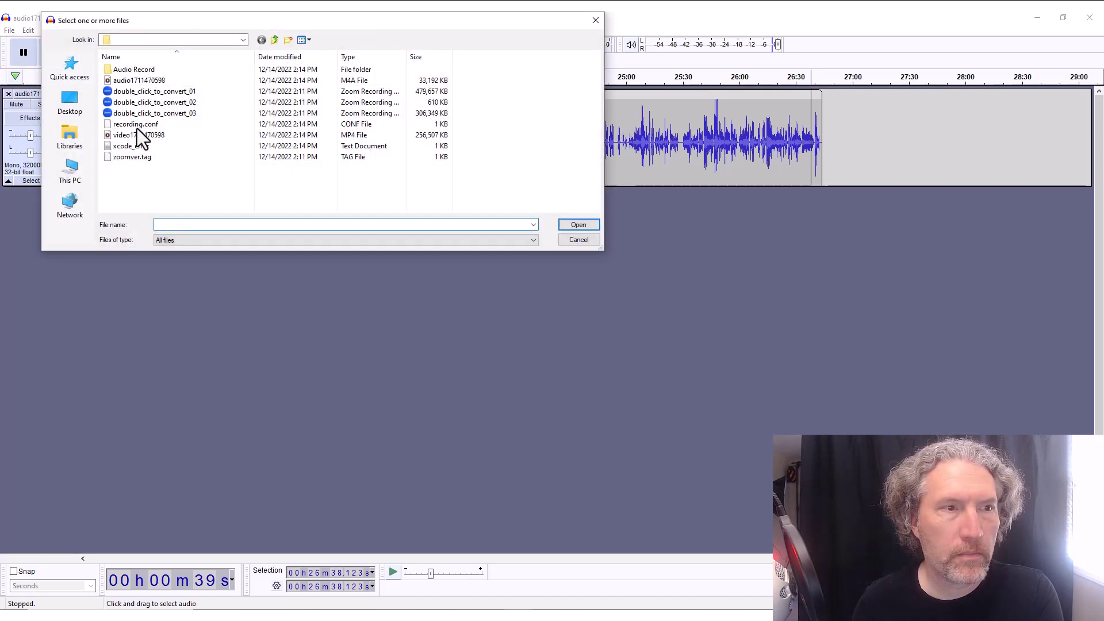
click(70, 173)
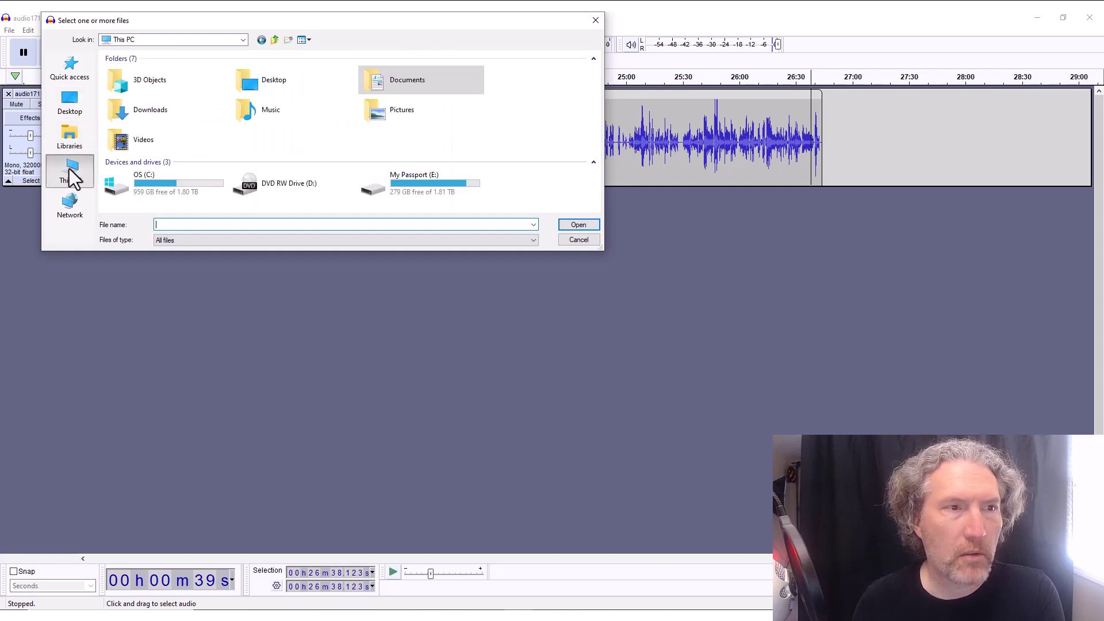
click(144, 109)
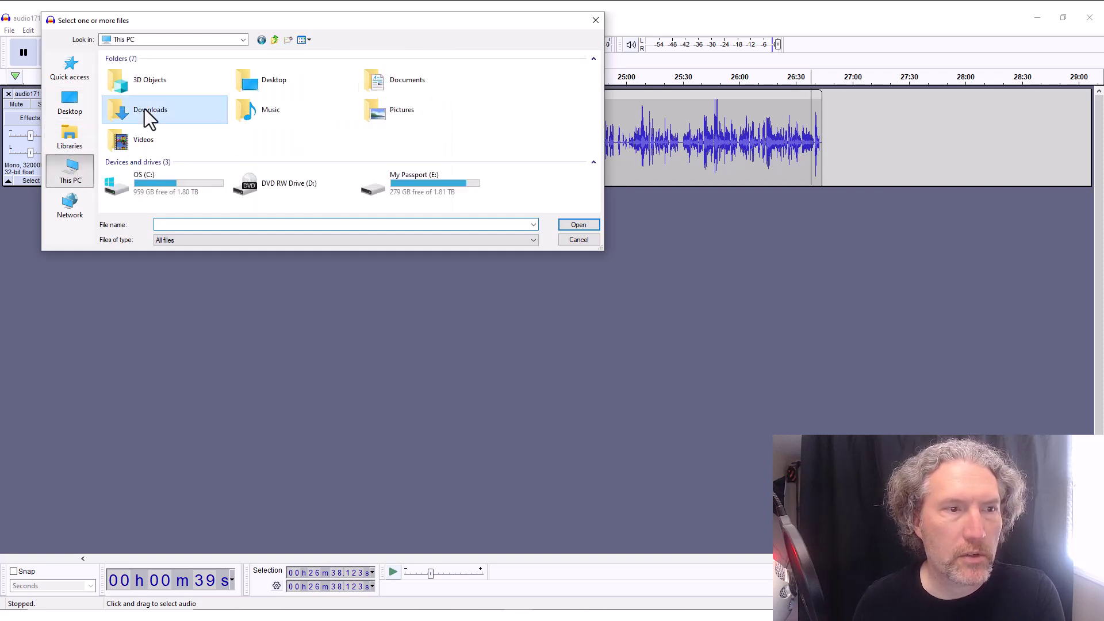
click(575, 225)
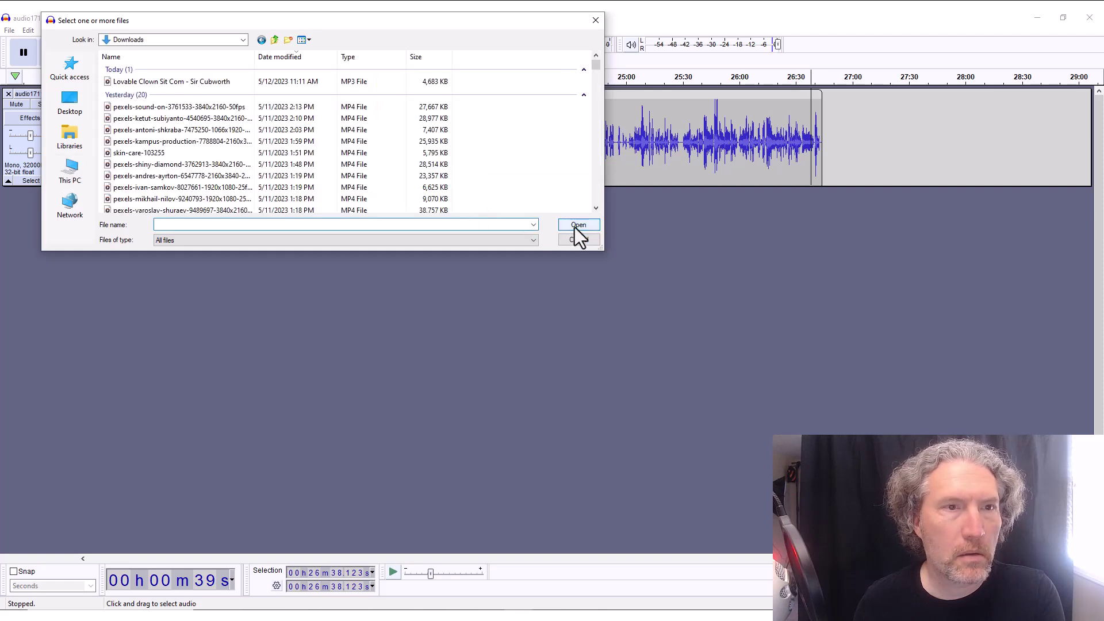
click(161, 83)
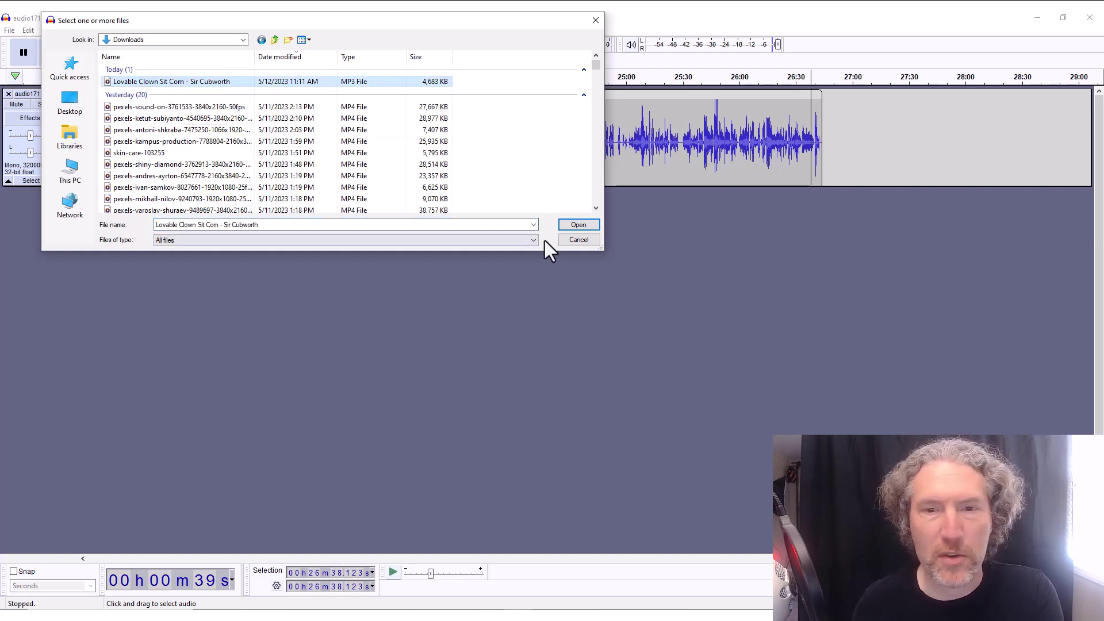
click(572, 224)
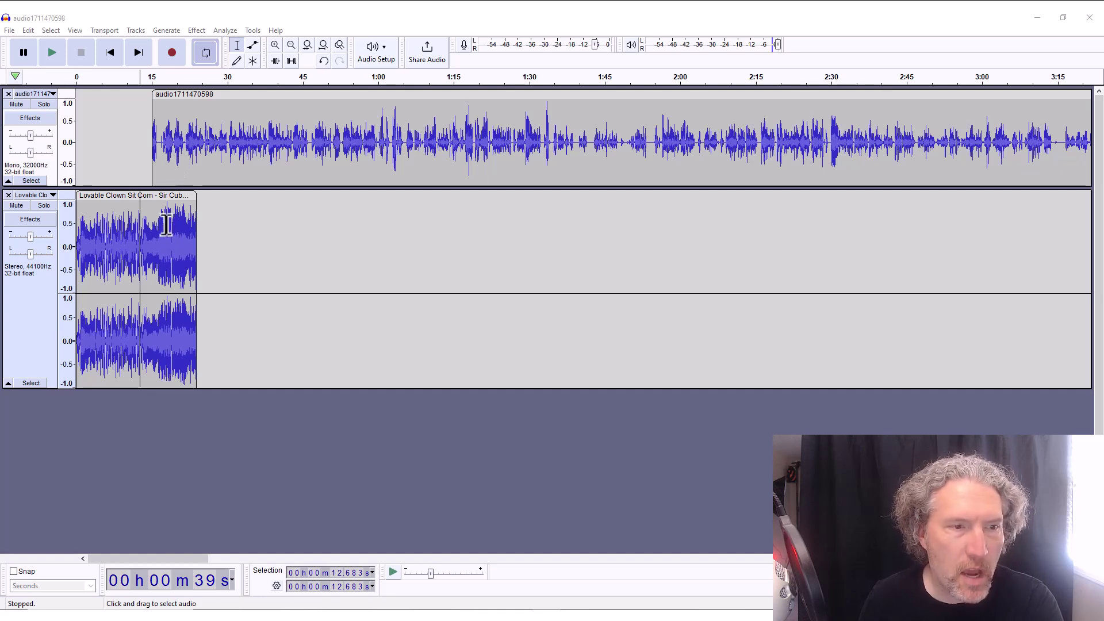
Step: Apply a Fade Out to the end of the music clip, from about 18 to 24 seconds
drag(167, 225, 197, 226)
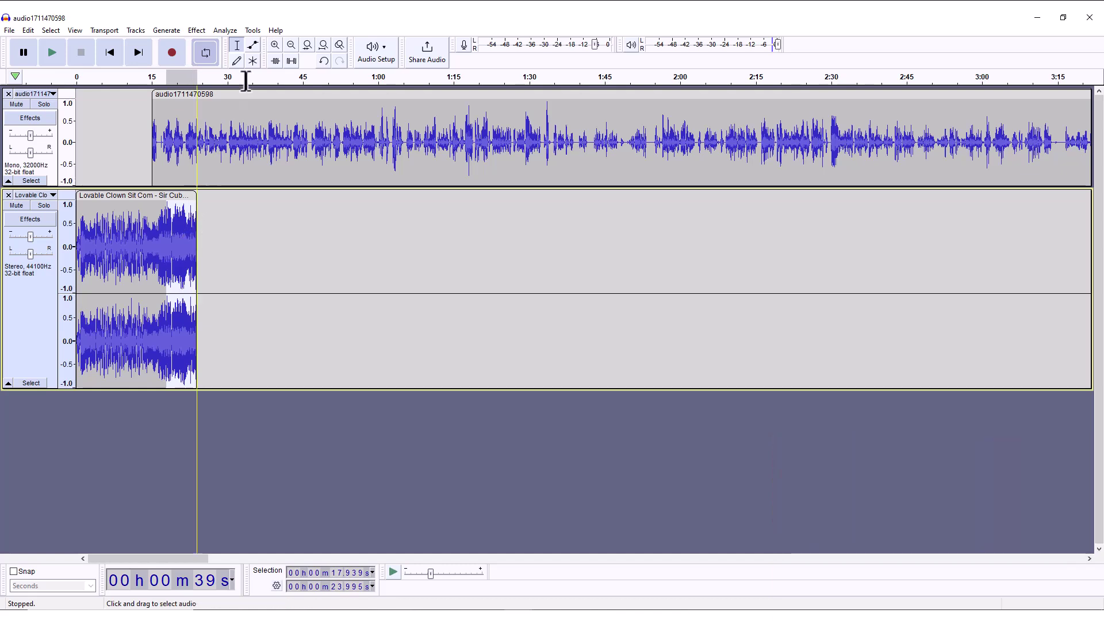
click(199, 31)
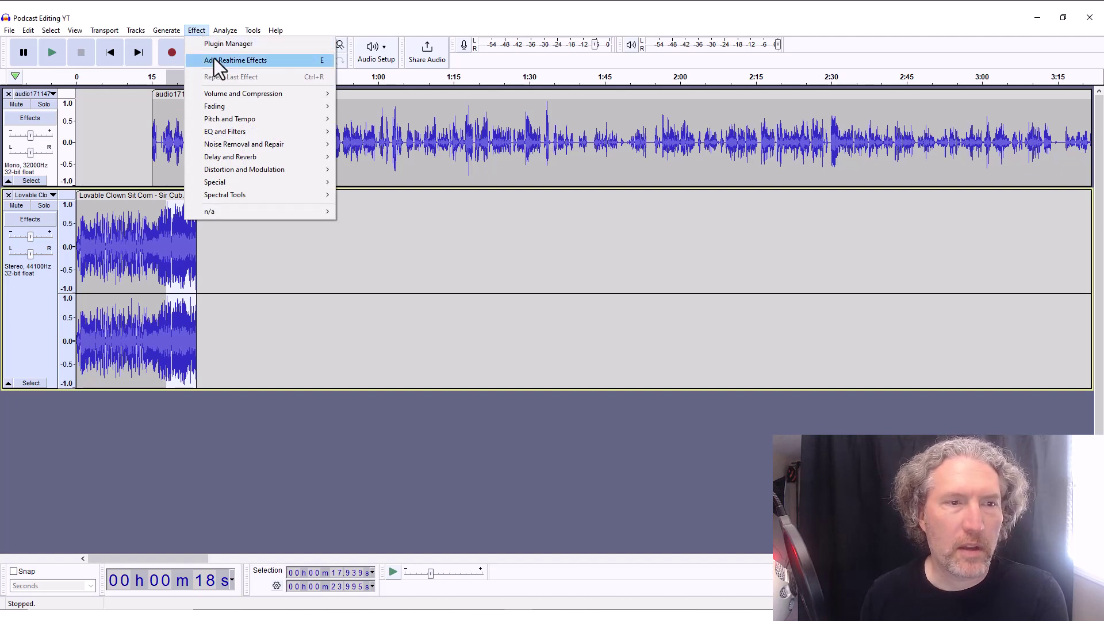
mouse_move(269, 110)
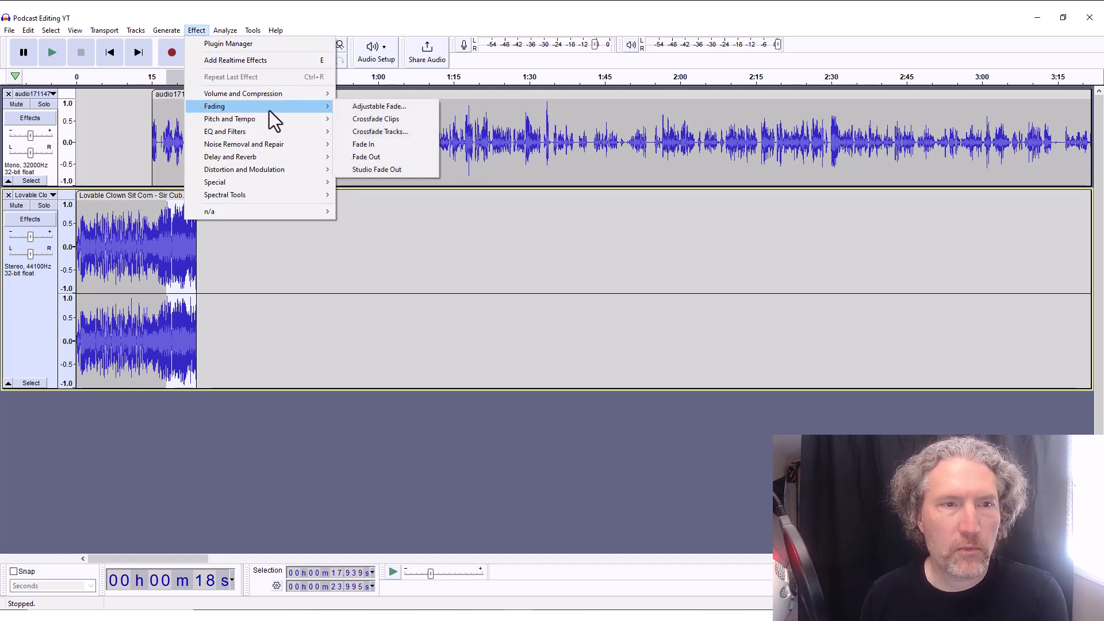
click(371, 157)
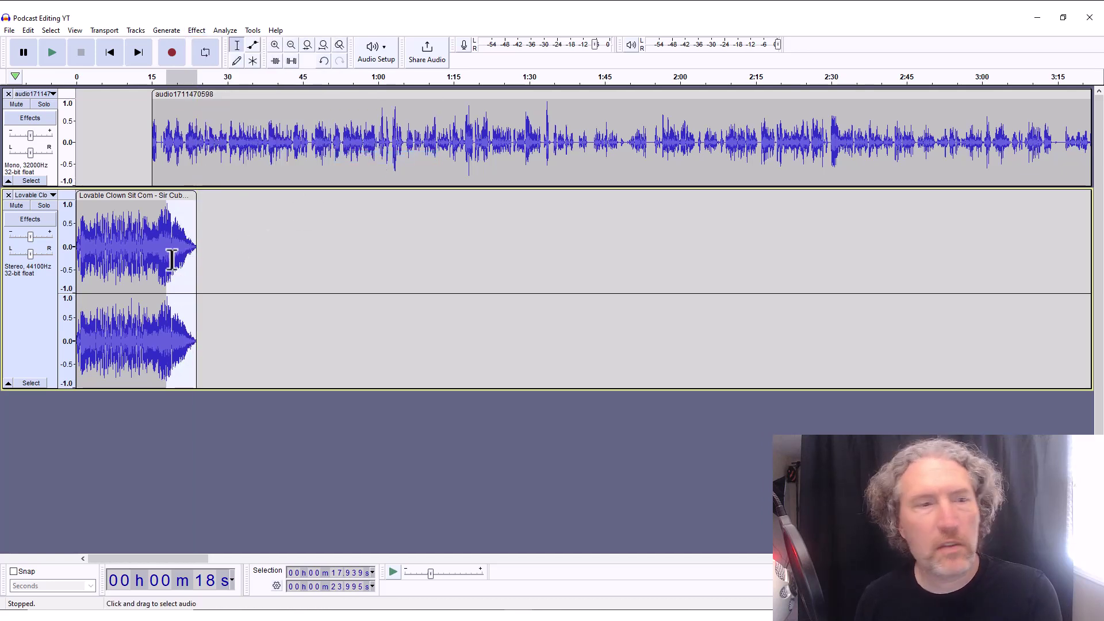
Step: Shift the voice recording clip to start at about 21 seconds, overlapping the music's fade-out
drag(172, 227, 149, 158)
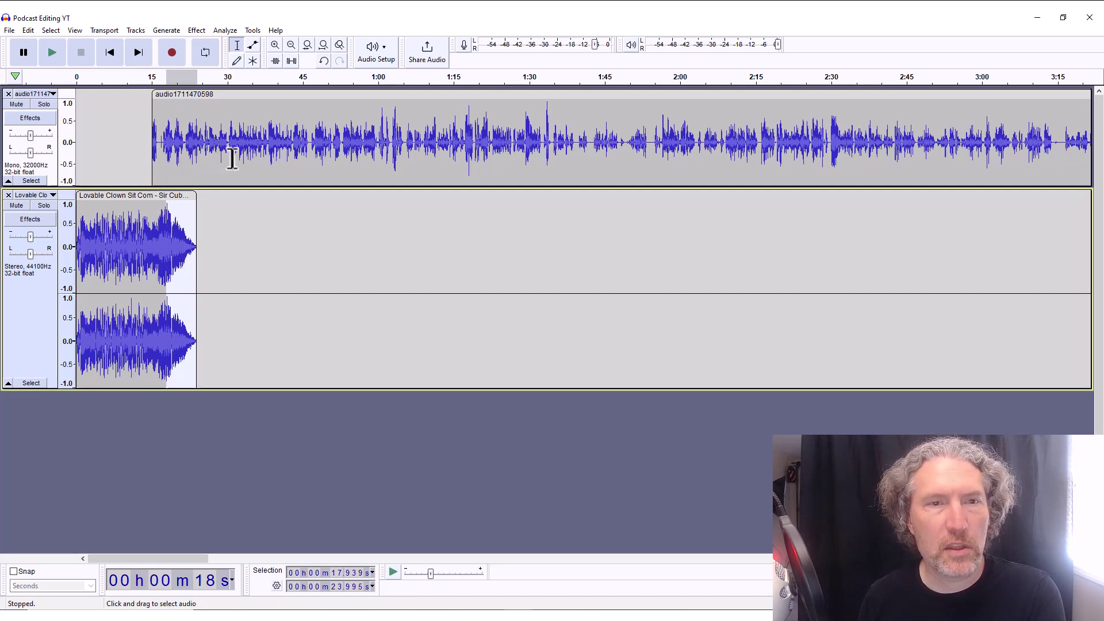
drag(234, 94, 265, 96)
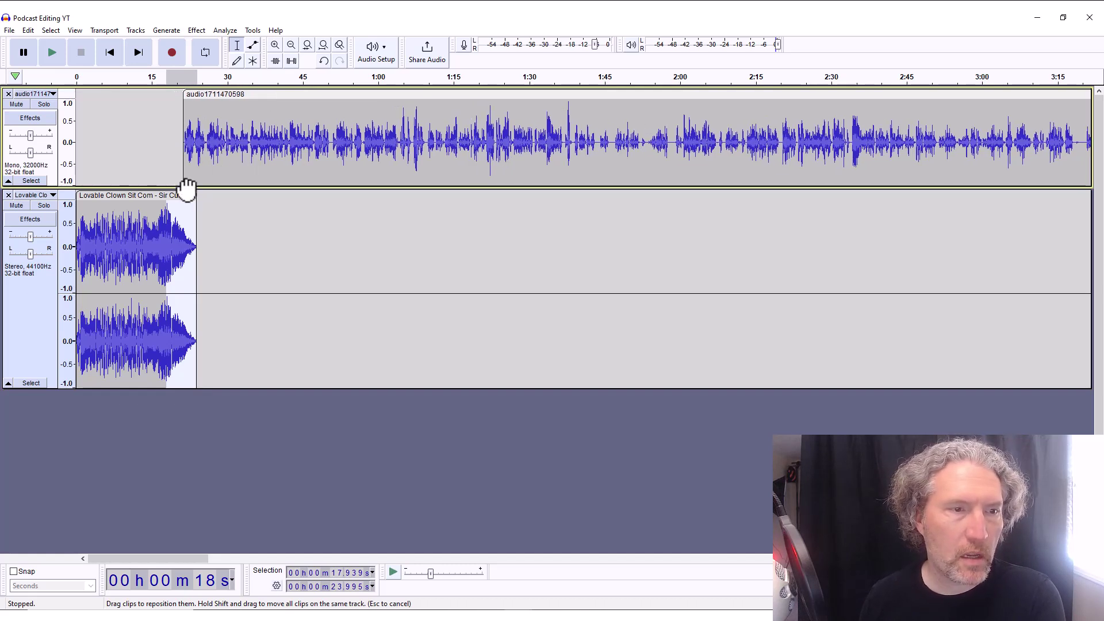
Step: Play the transition from music to voice starting at about 7.7 seconds and return to the project start
drag(167, 247, 157, 247)
click(115, 220)
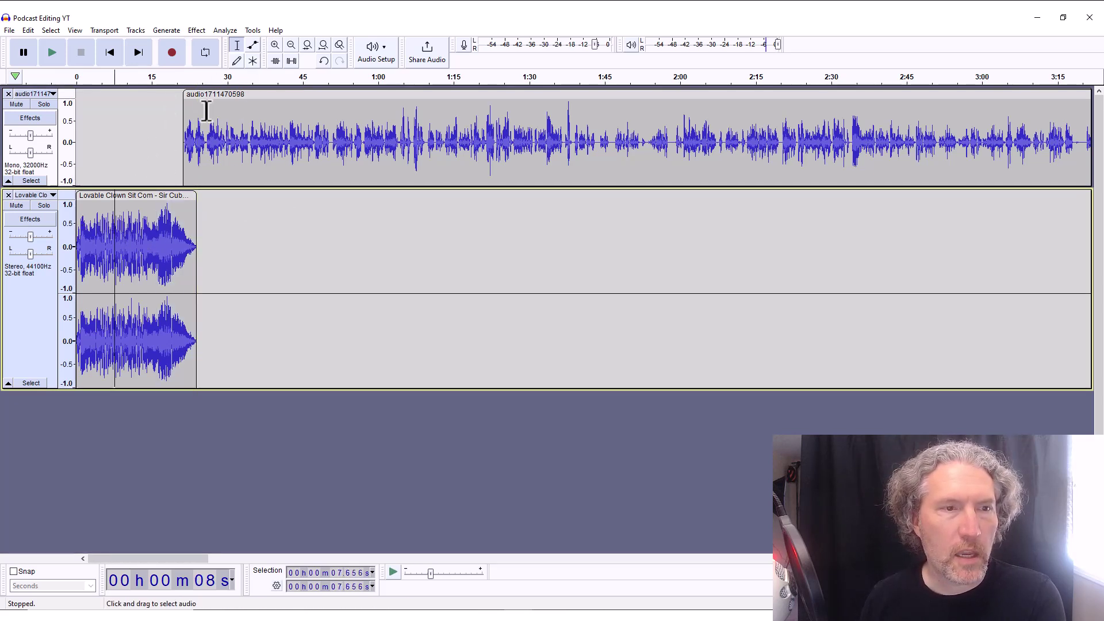
click(59, 52)
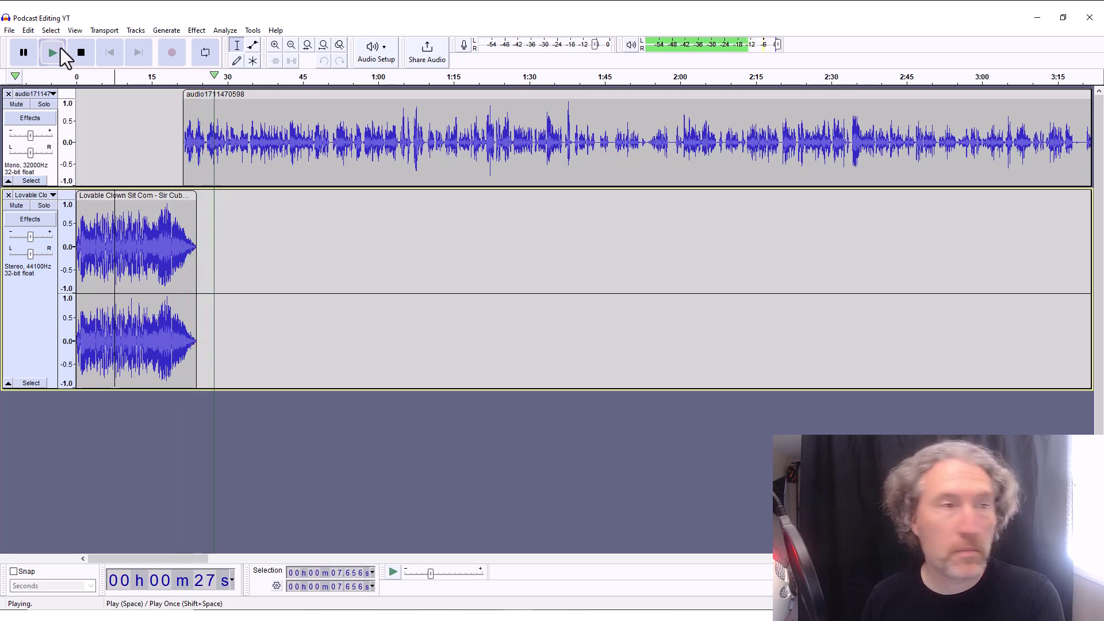
key(Home)
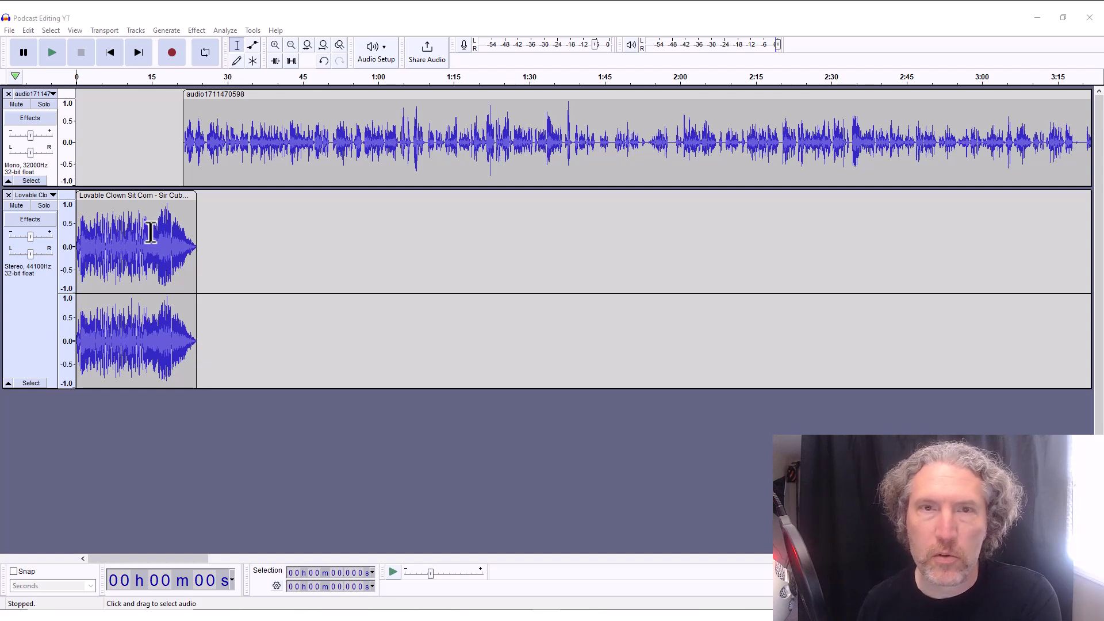
Step: Import Lovable Clown Sit Com again as a separate track and move its clip to the end of the voice recording
click(10, 32)
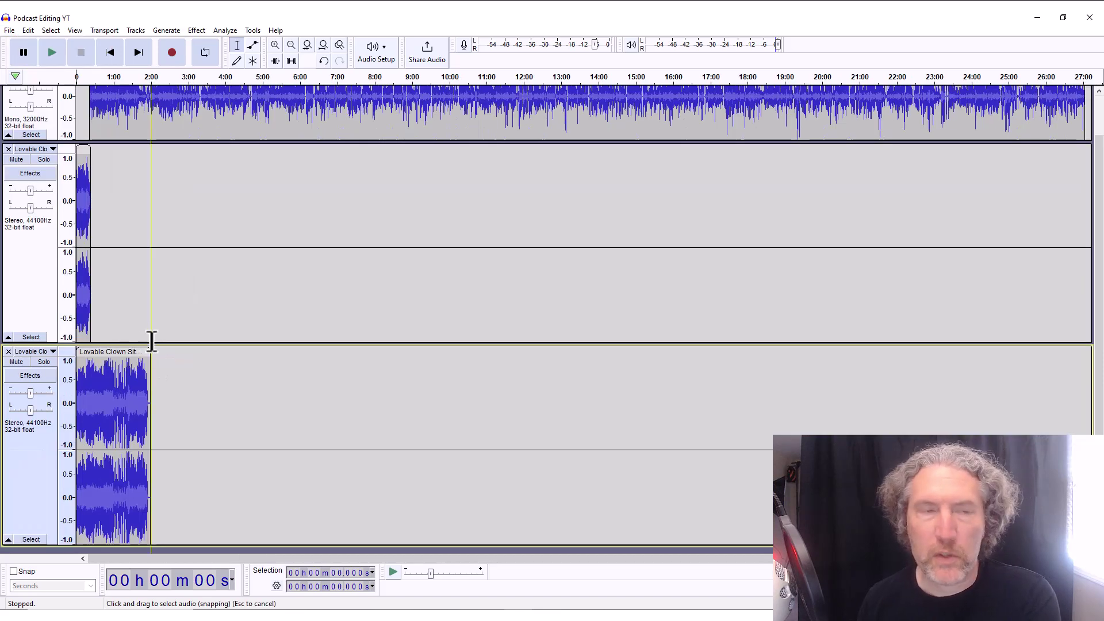
drag(102, 352, 1041, 351)
scroll(961, 320, up, 1)
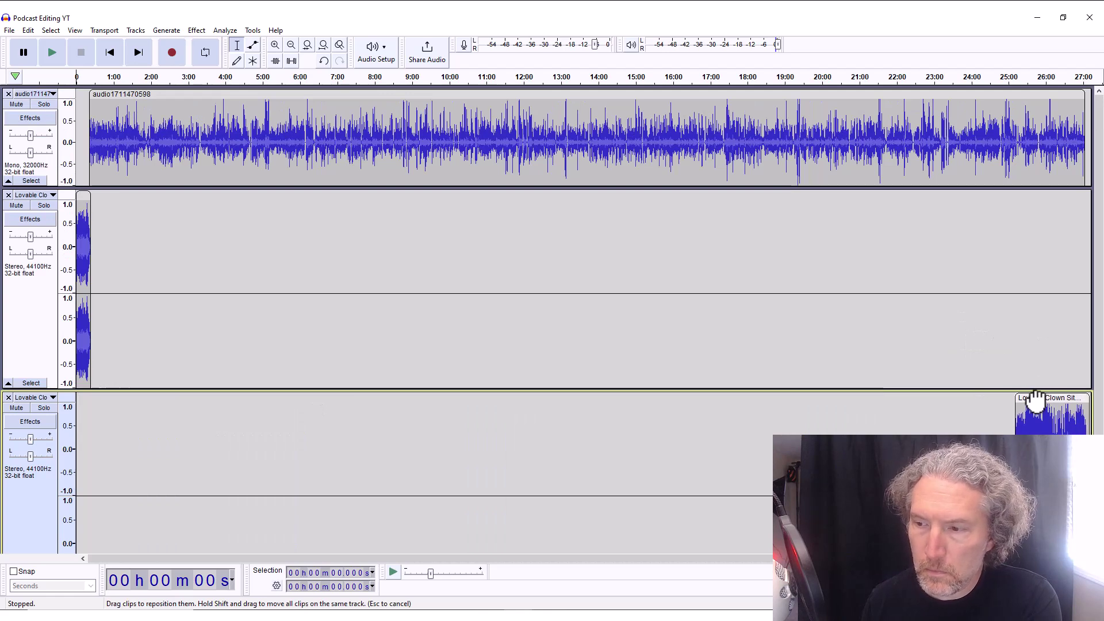
scroll(1029, 402, down, 1)
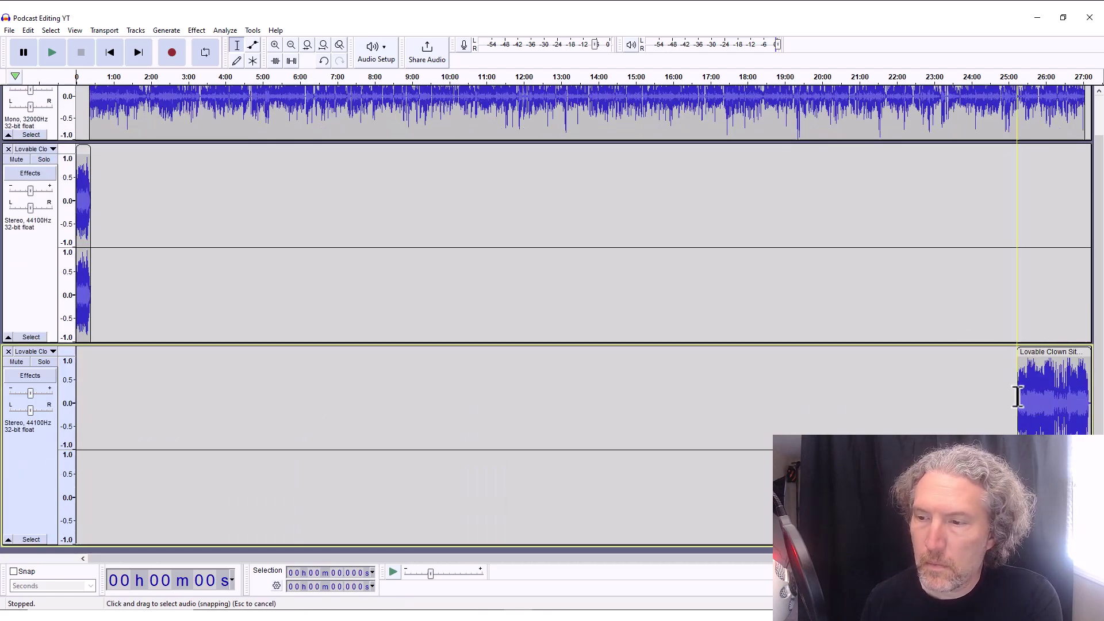
Step: Trim the start of the closing music clip to about 26:36
drag(1016, 366, 1079, 387)
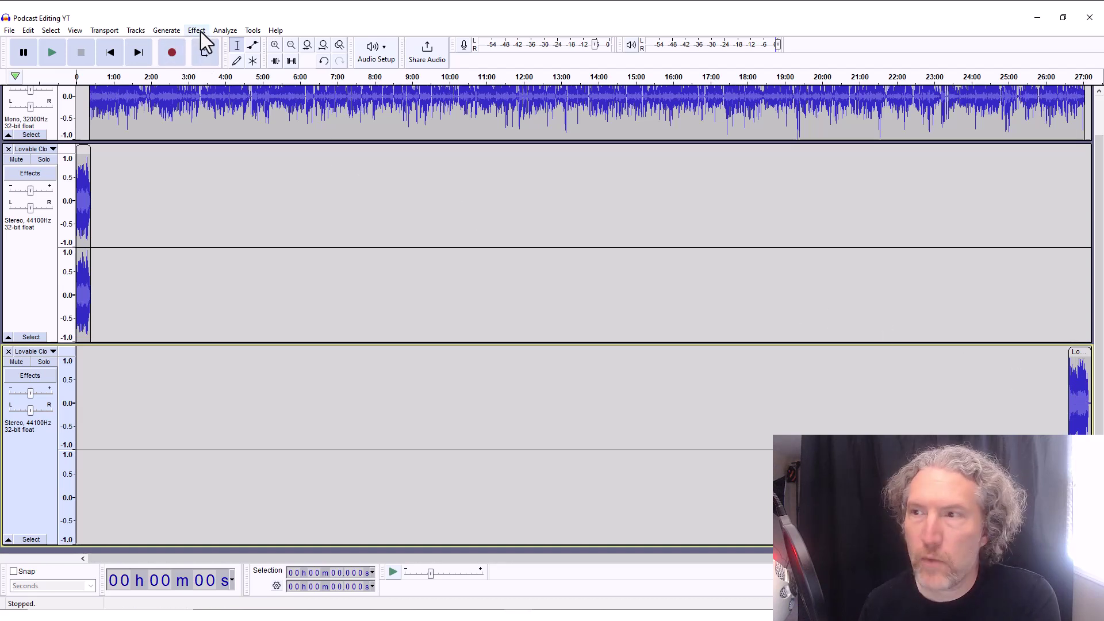
Step: Apply a Fade In to the opening of the closing music clip, from about 26:36.7 to 26:49.7
double_click(1071, 393)
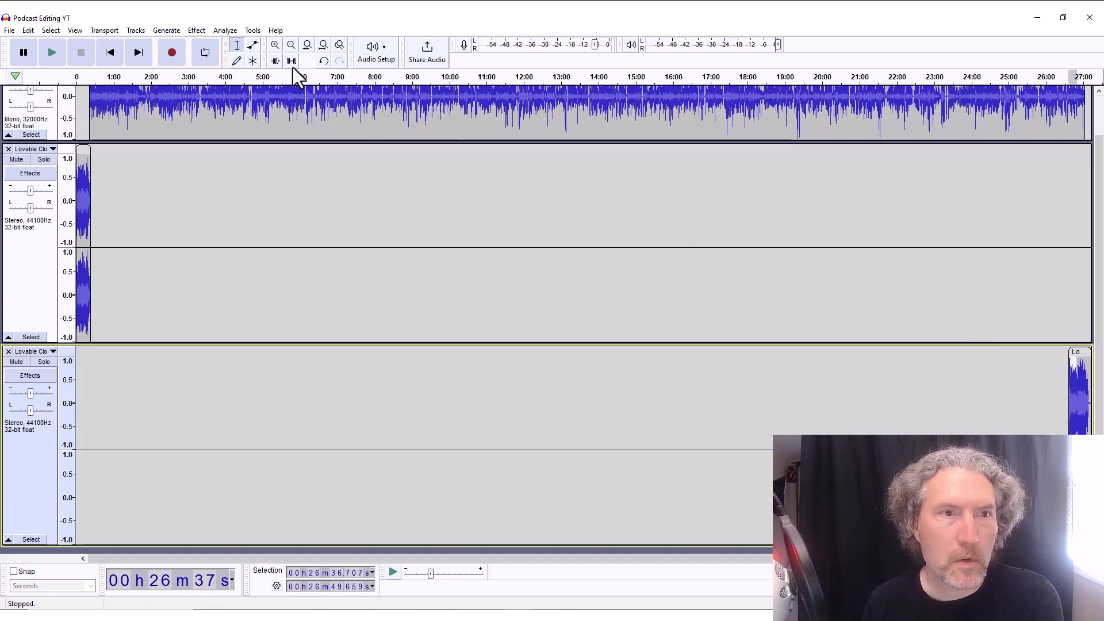
click(277, 44)
click(277, 44)
click(277, 45)
click(277, 46)
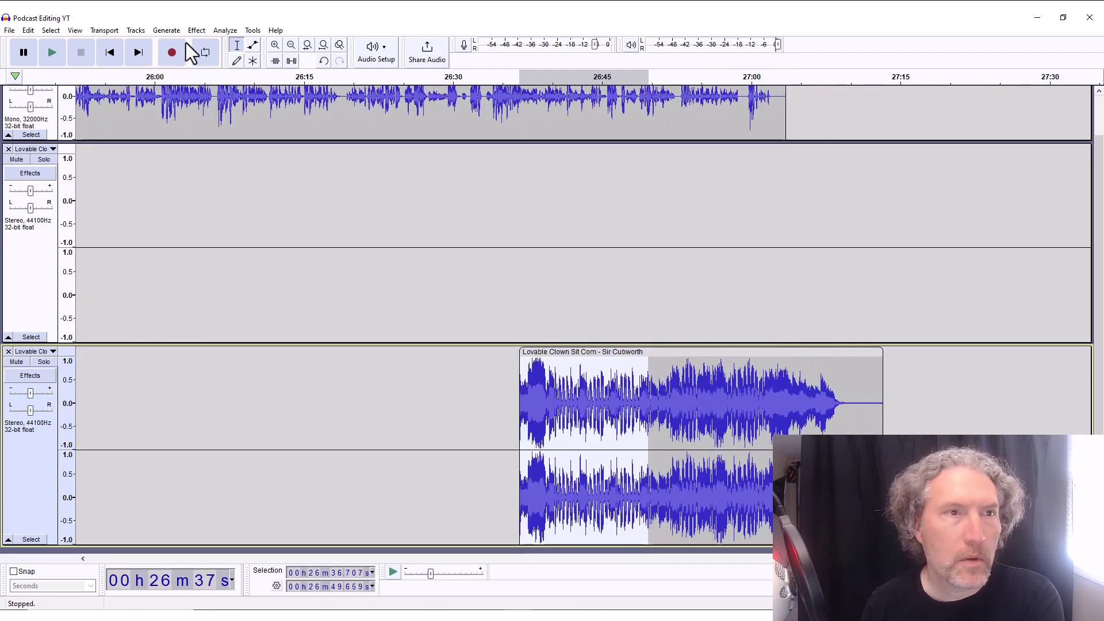
click(195, 31)
mouse_move(231, 108)
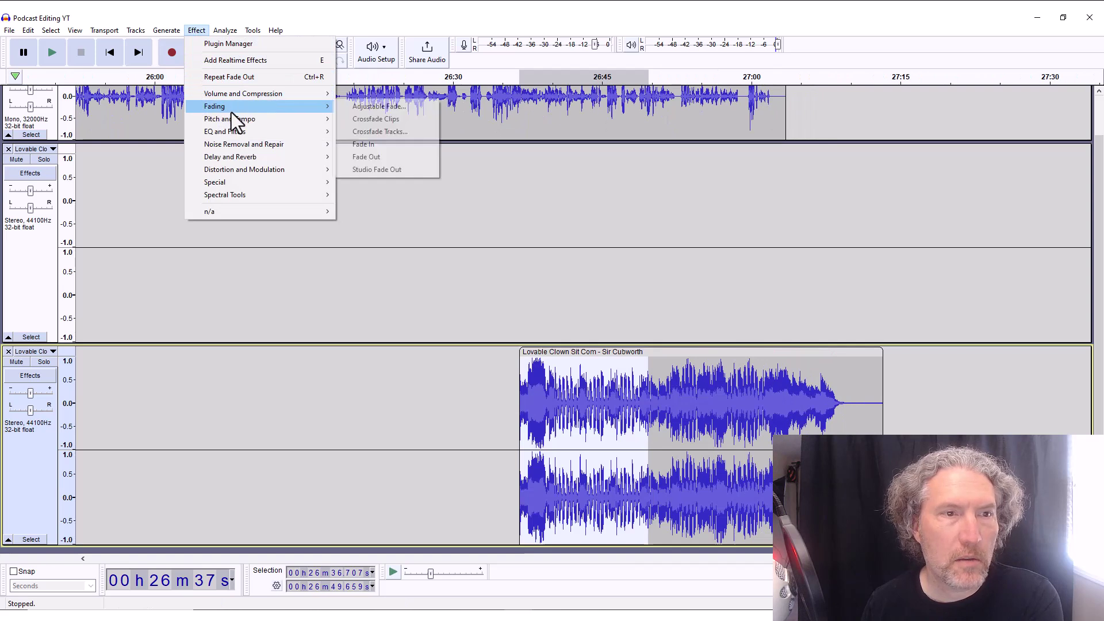
click(382, 146)
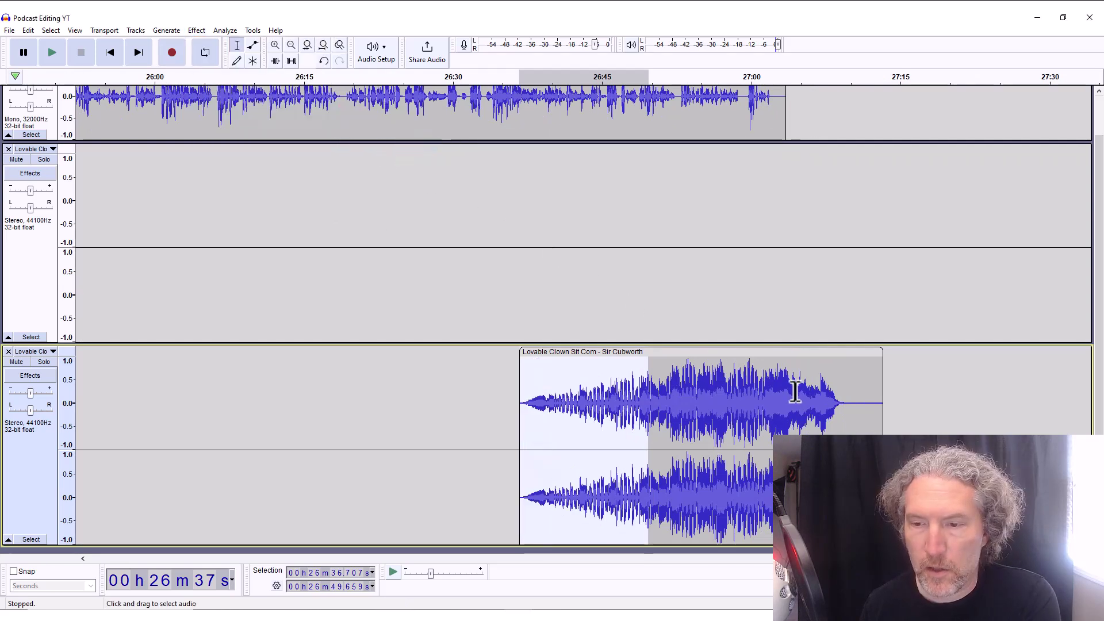
Step: Apply a Fade Out to the end of the closing music clip, from about 27:04.6 to 27:13.3
drag(795, 393, 883, 391)
click(205, 32)
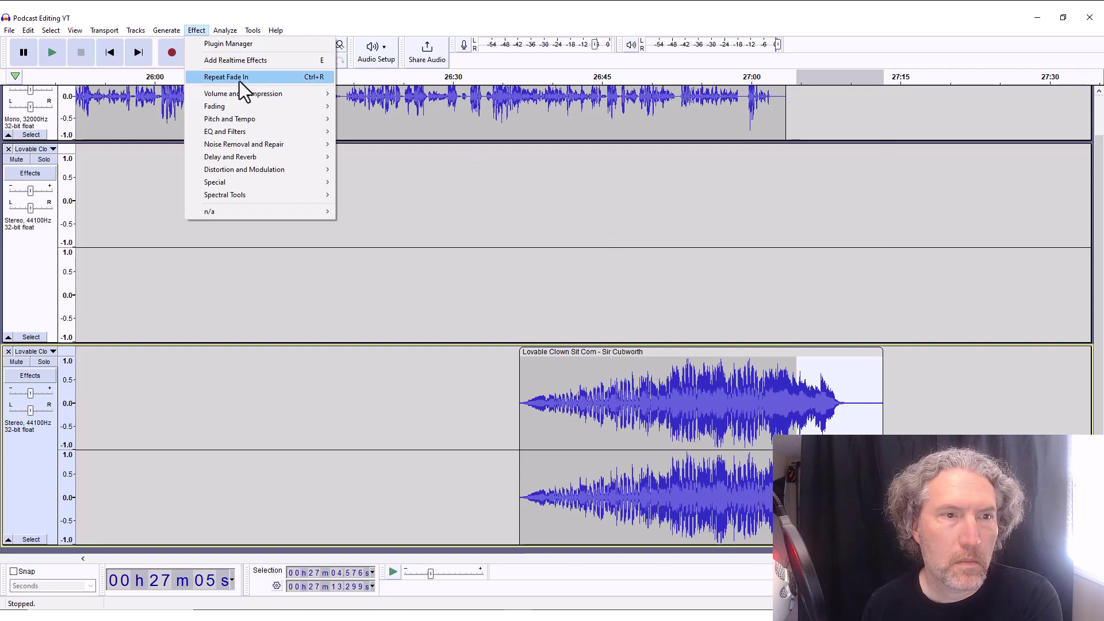
mouse_move(284, 109)
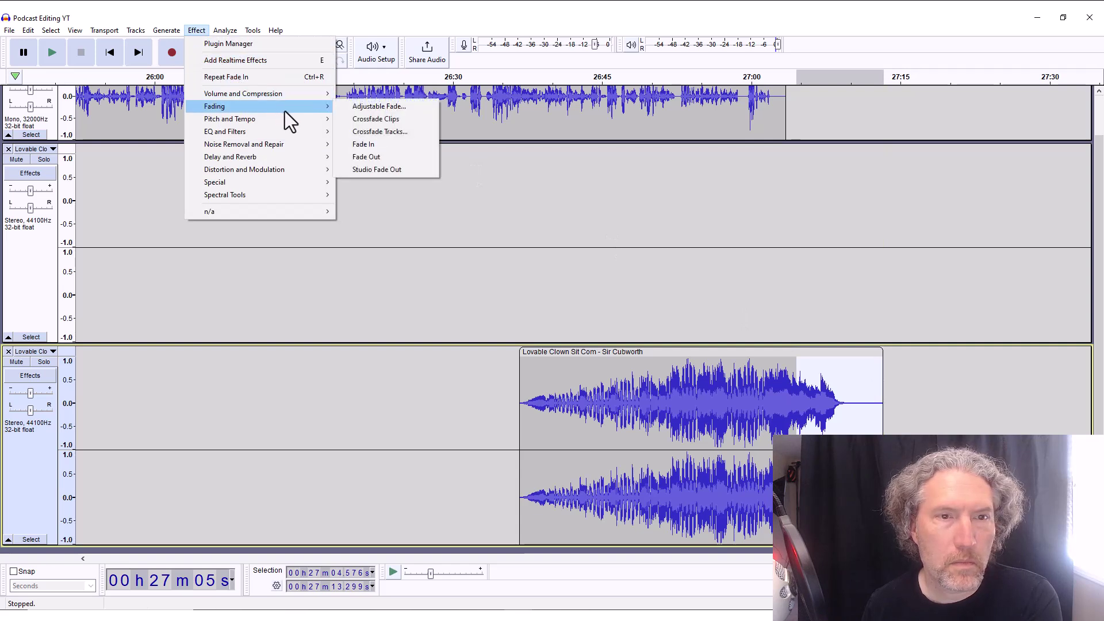
click(396, 160)
Step: Move the closing music clip to start at about 26:59, overlapping the end of the voice recording, and play the faded music
drag(577, 352, 808, 350)
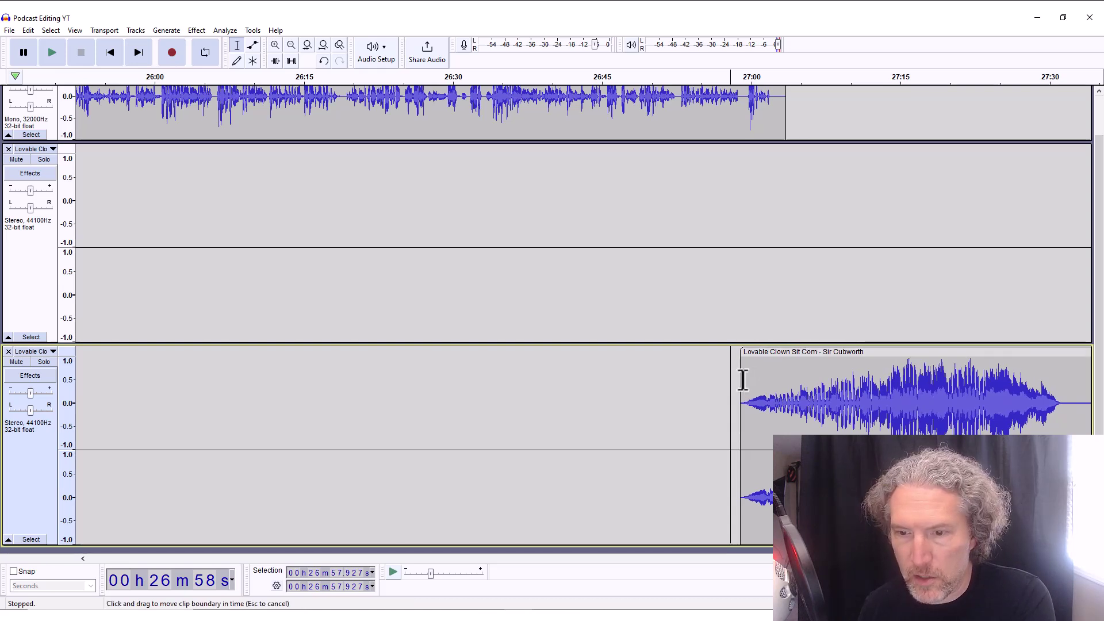
drag(743, 380, 995, 394)
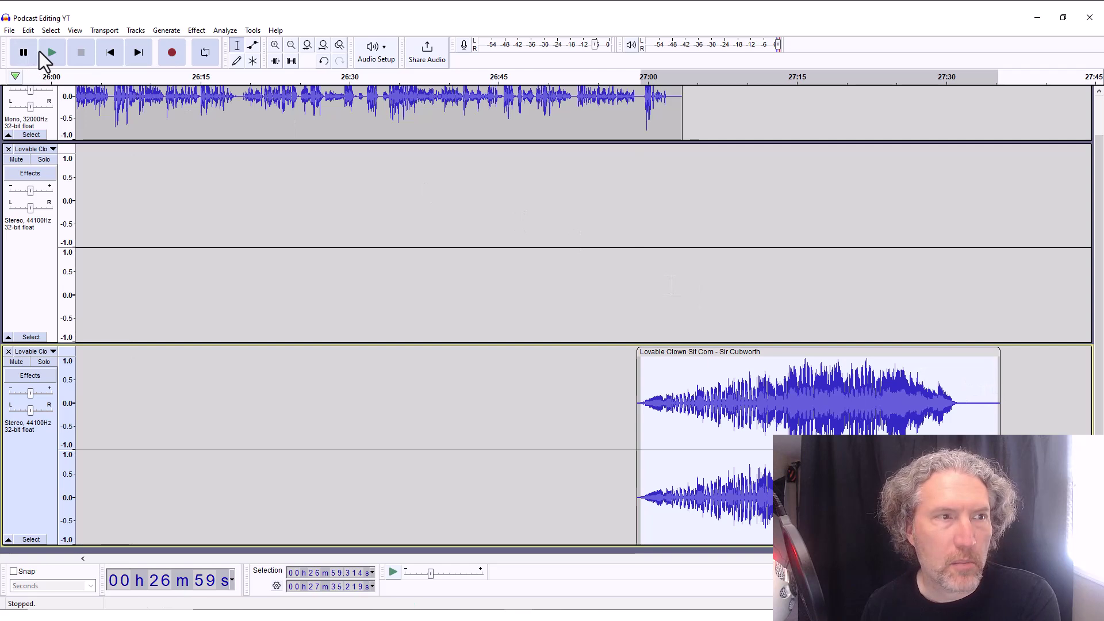
click(52, 53)
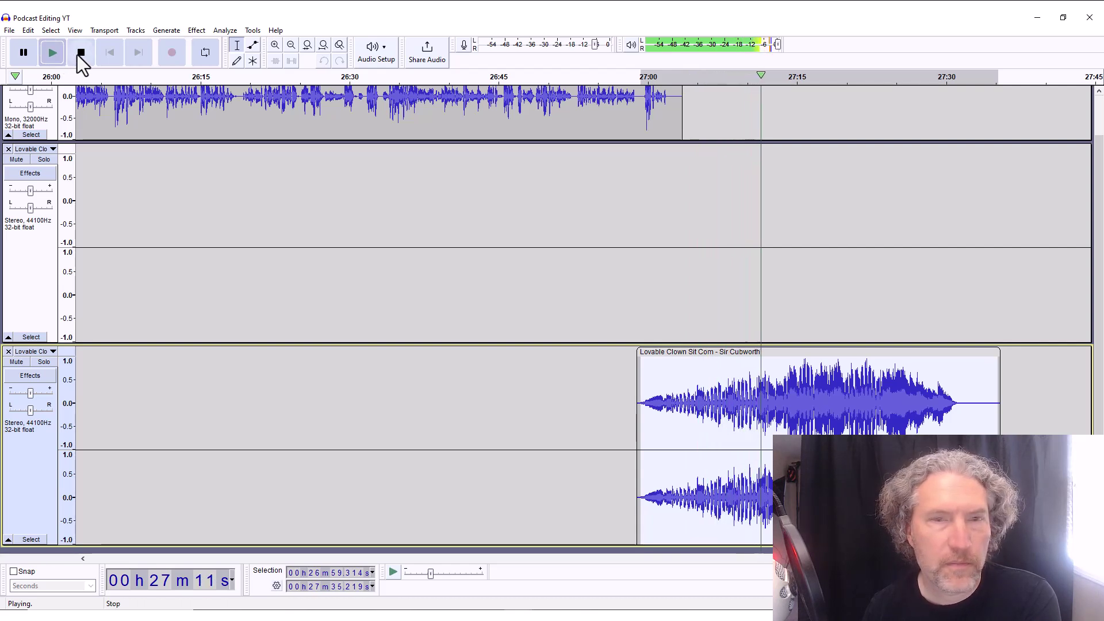
click(81, 56)
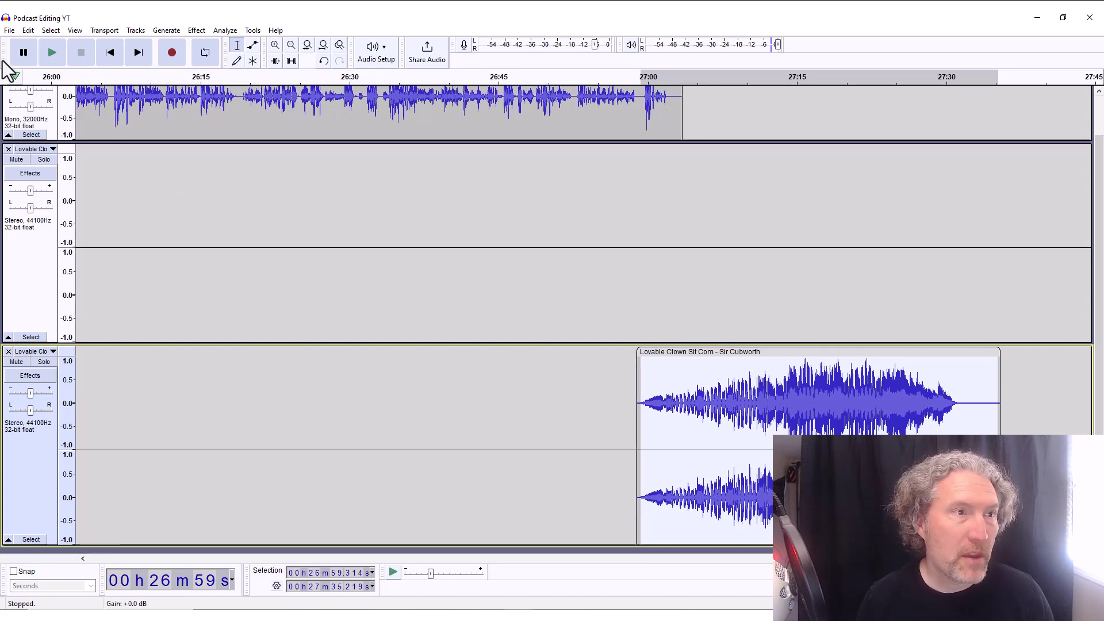
Step: Export the project as the MP3 file Podcast Editing YT with the Standard, 170-210 kbps preset, accepting the stereo mixdown and blank metadata tags
click(12, 32)
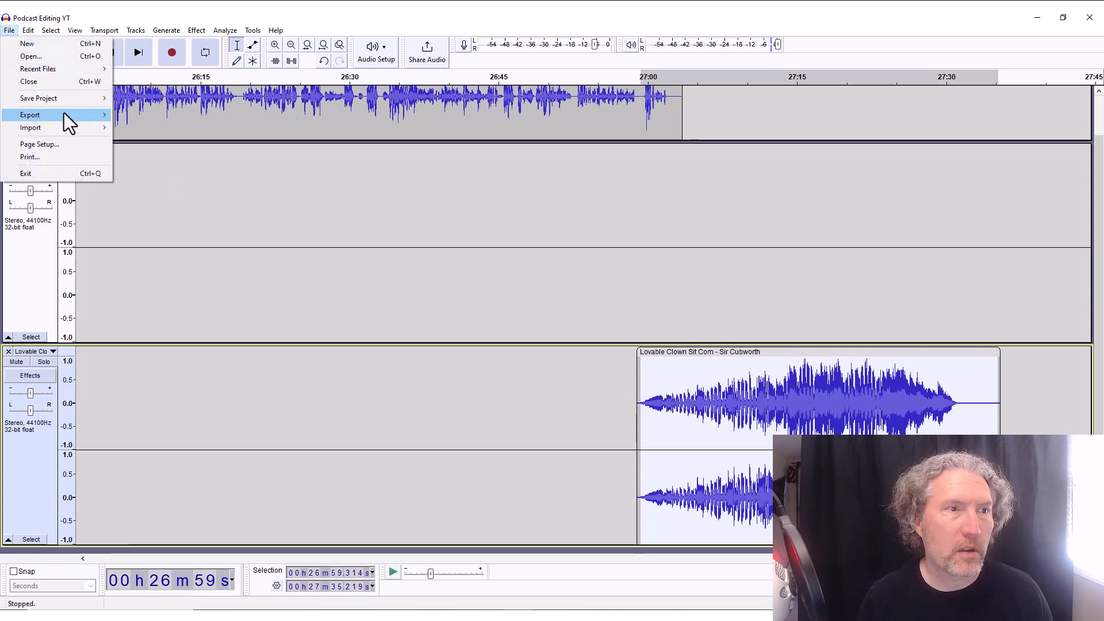
mouse_move(64, 113)
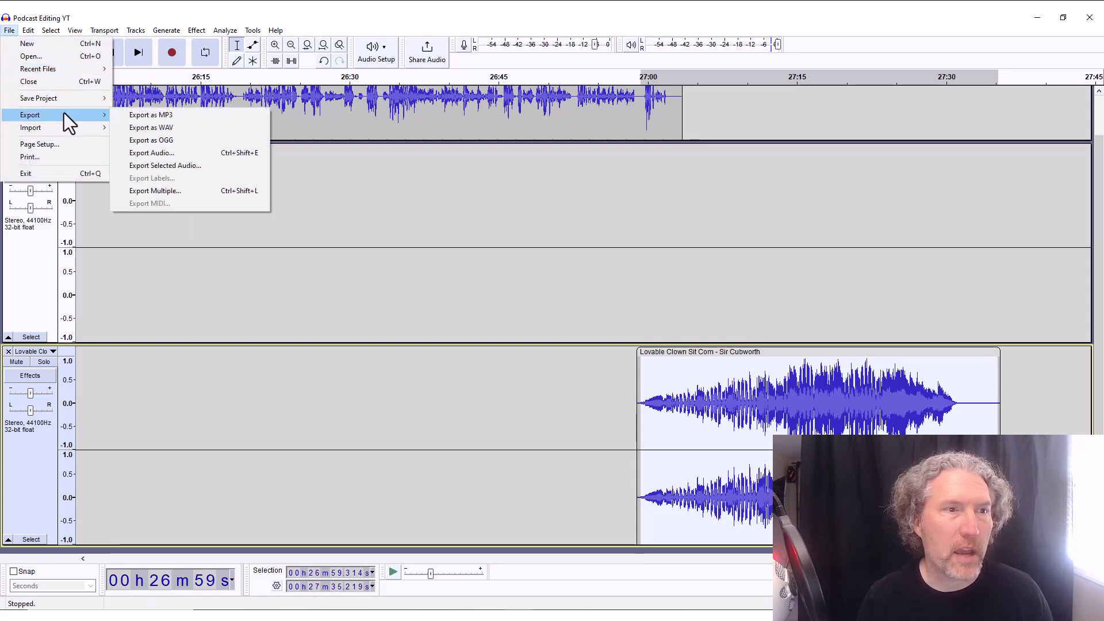
click(156, 116)
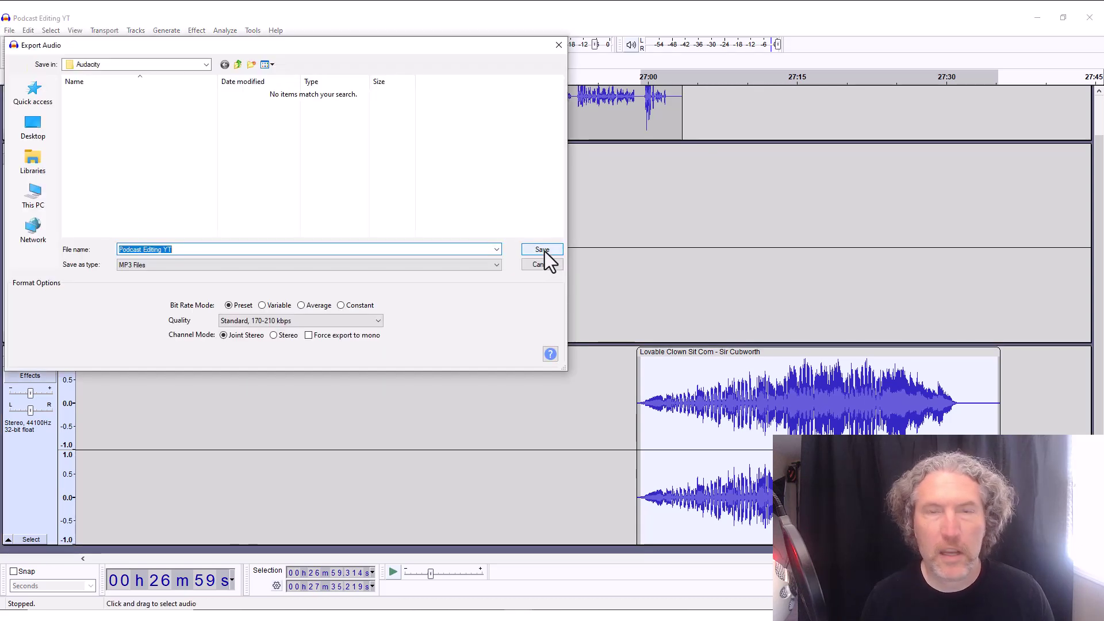
click(543, 250)
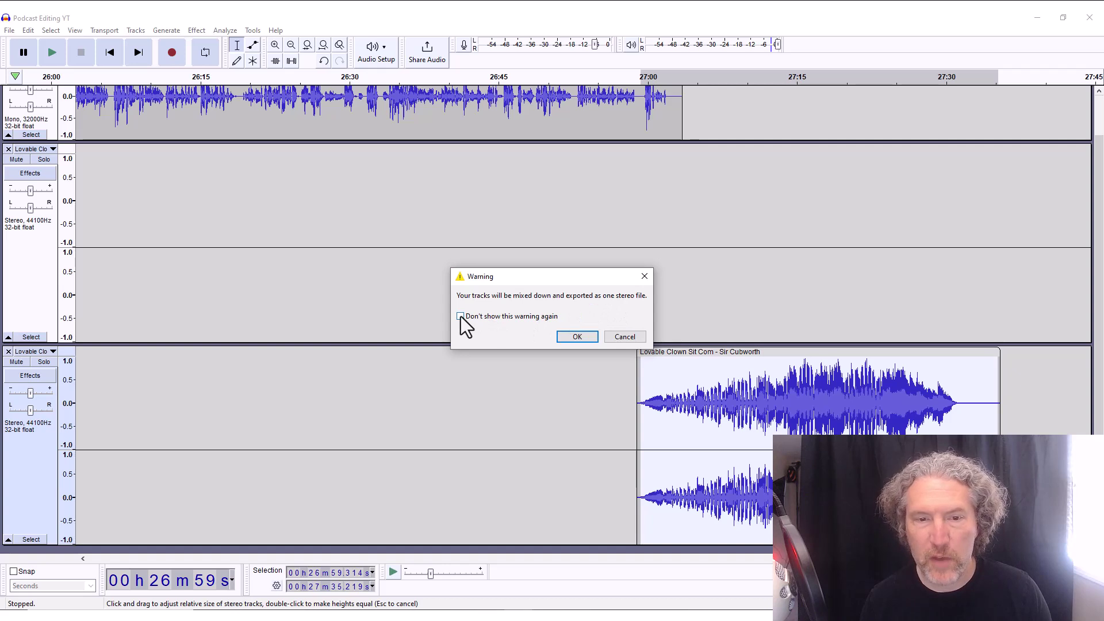
key(Return)
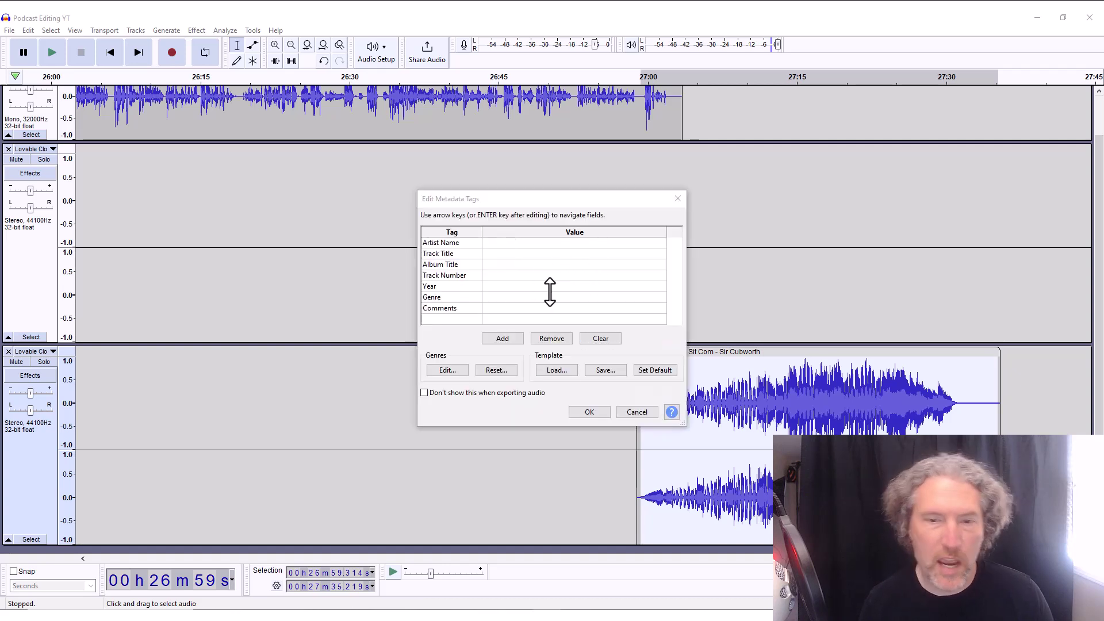
click(589, 412)
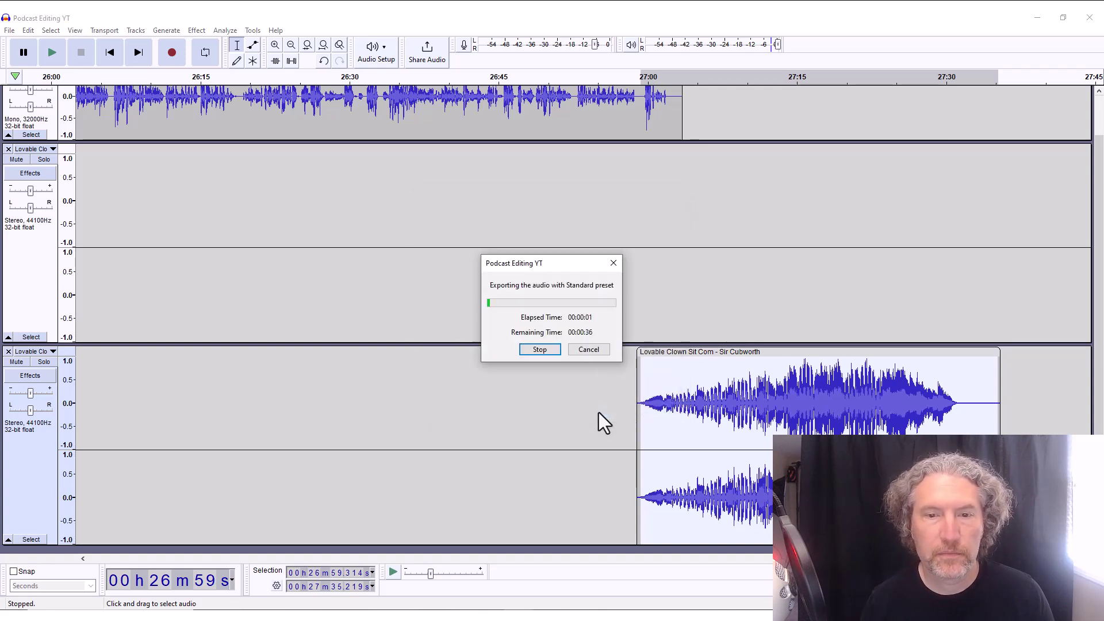